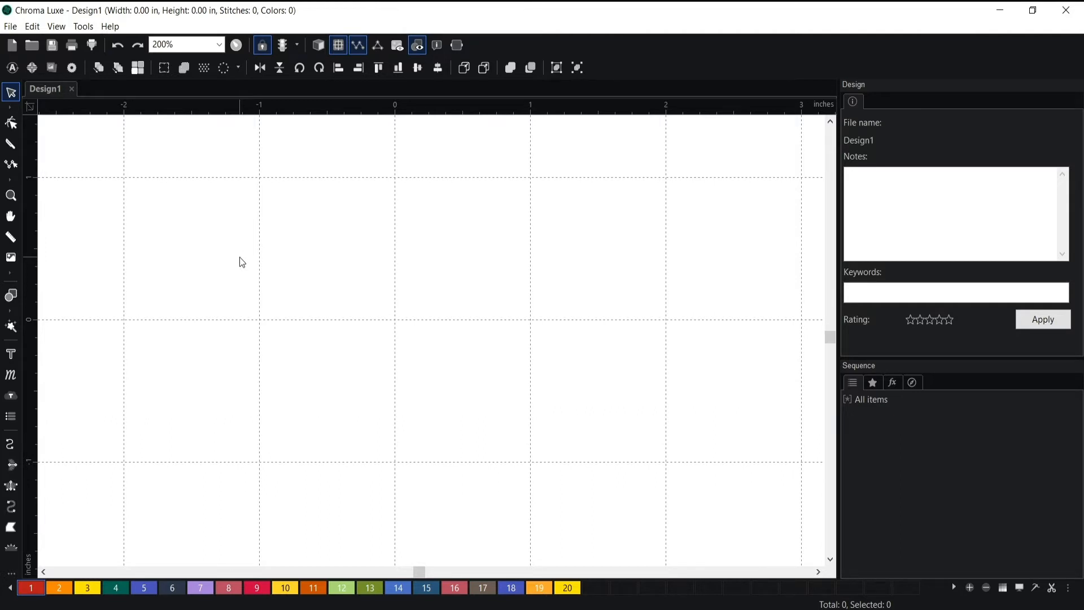
# Step: Add the letter "T" as a text object in Arial above the origin and generate its stitches
pyautogui.click(10, 354)
pyautogui.click(377, 277)
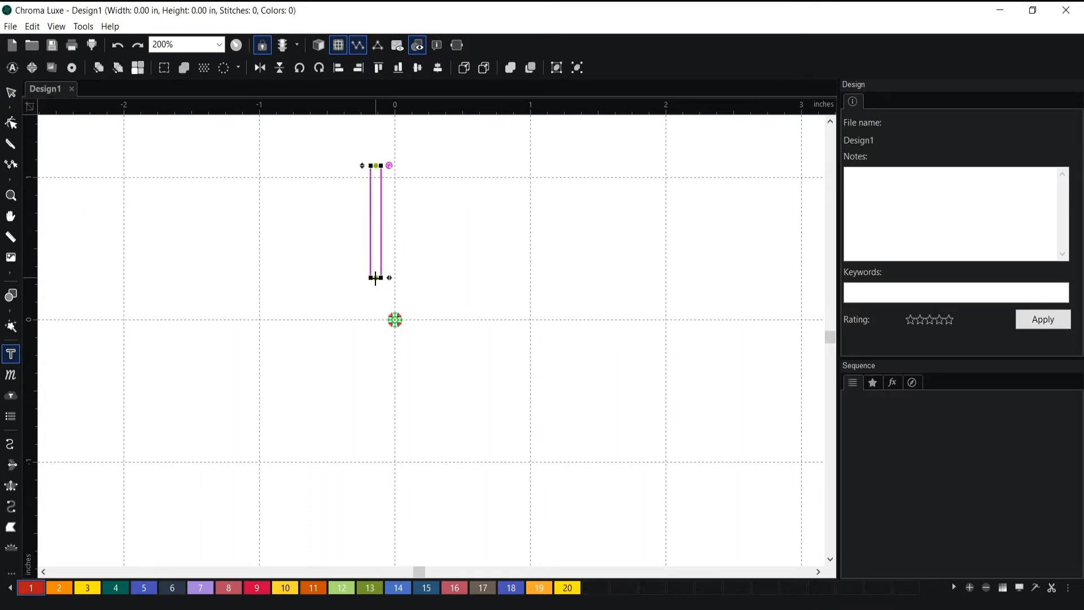
pyautogui.write('T')
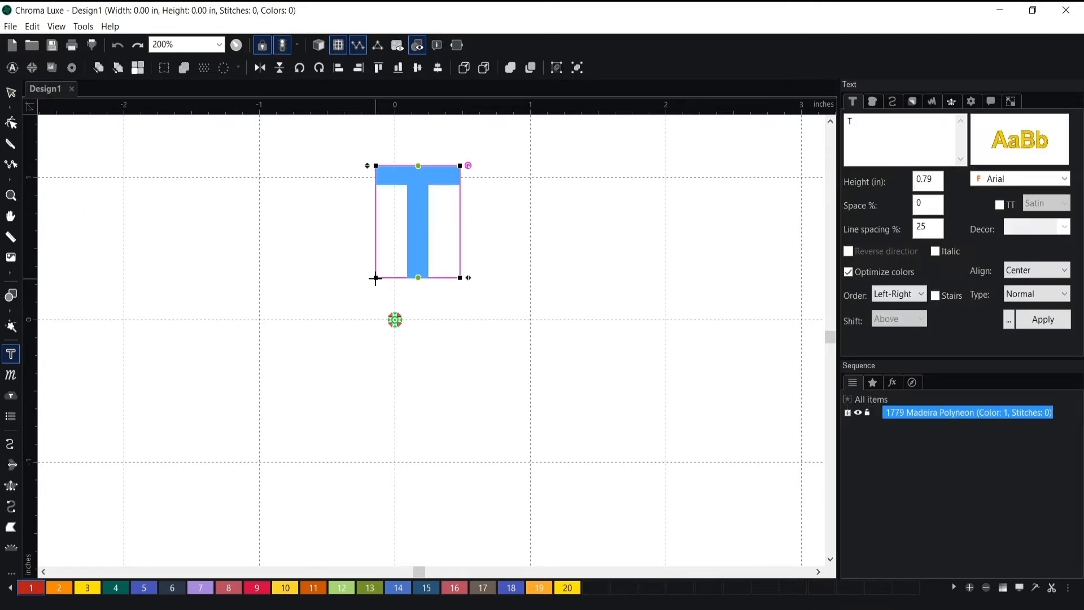
pyautogui.click(1040, 320)
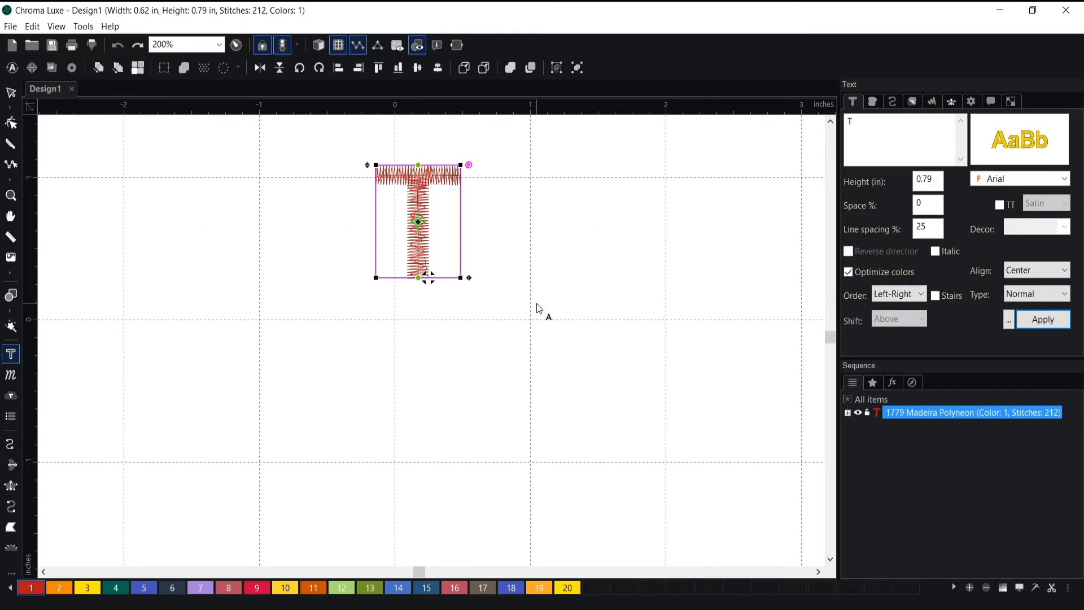
# Step: Enlarge the T to about 1.39 by 1.75 in and move it nearer the design's center
pyautogui.press('Escape')
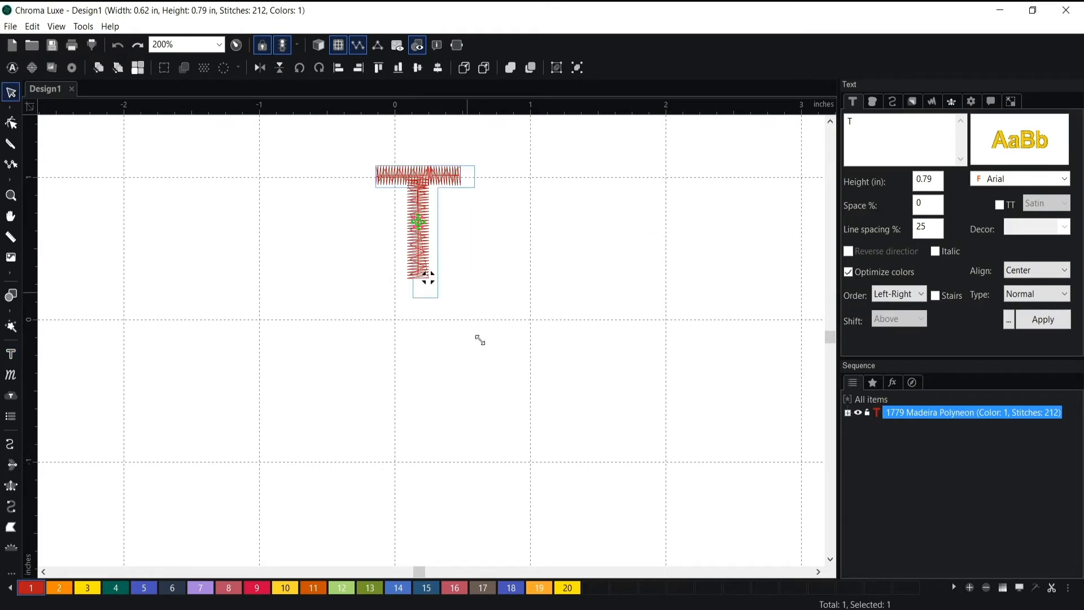
pyautogui.moveTo(479, 339); pyautogui.dragTo(564, 416)
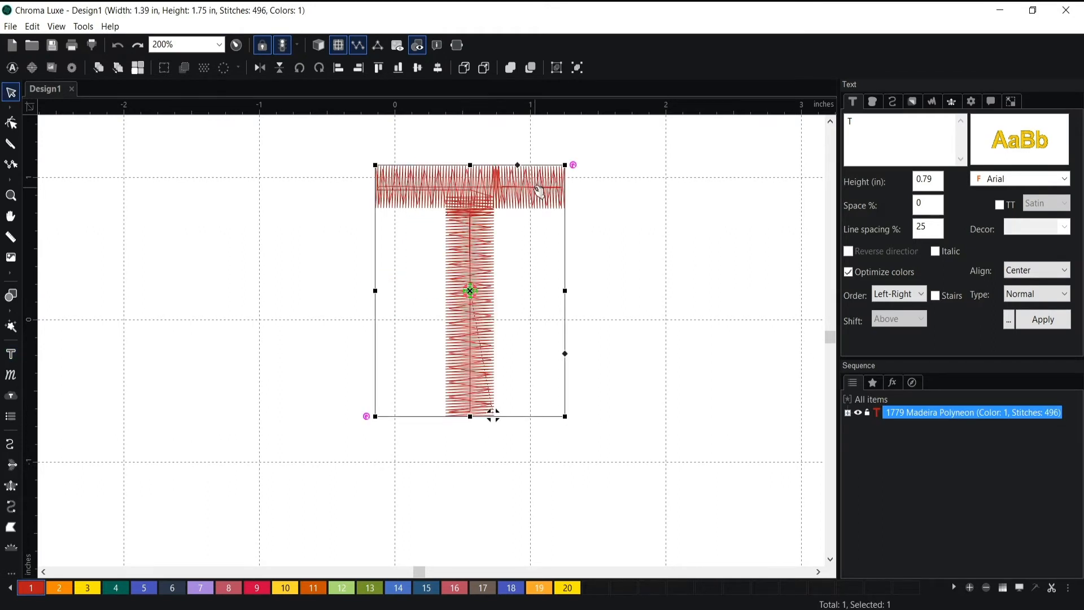
pyautogui.moveTo(492, 414); pyautogui.dragTo(459, 434)
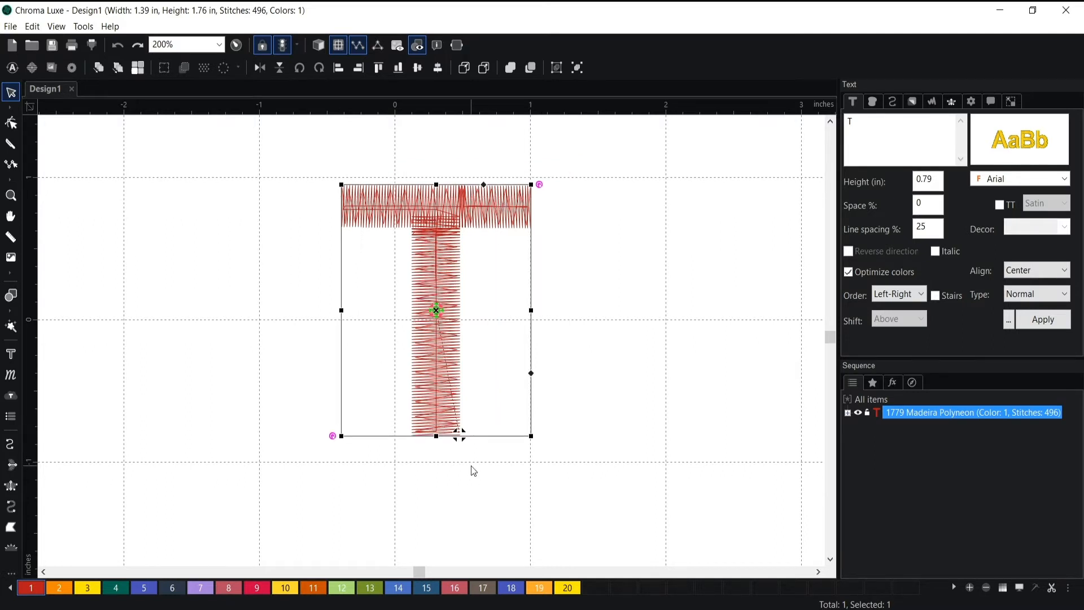
# Step: Start a classic Satin border around the T, placing outer and inner point pairs along the top edge and down the right end
pyautogui.click(11, 485)
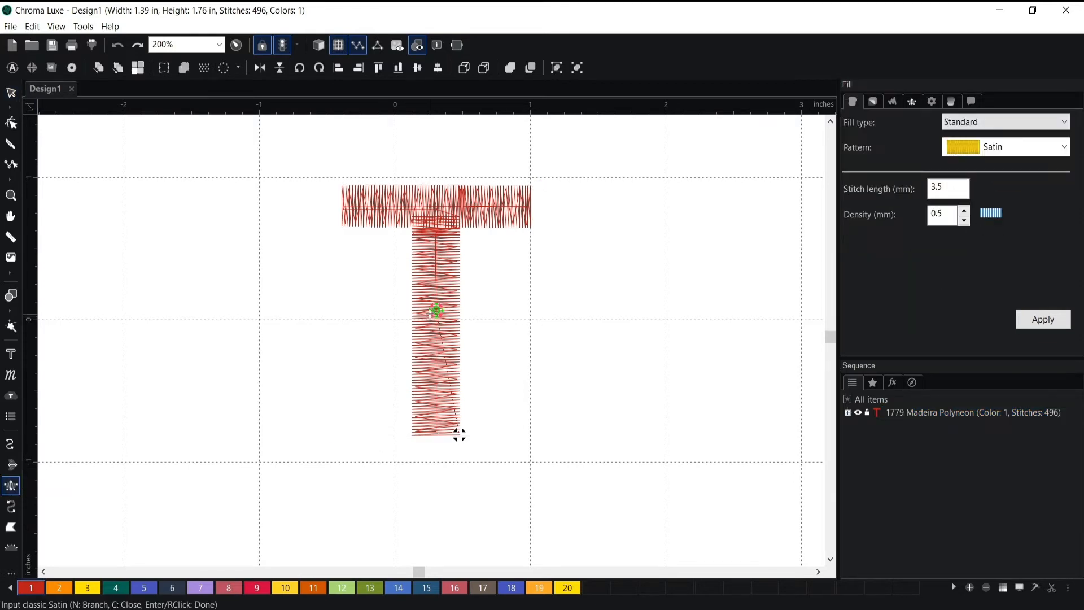
pyautogui.press('space')
pyautogui.moveTo(399, 257); pyautogui.dragTo(394, 343)
pyautogui.scroll(3, 387, 328)
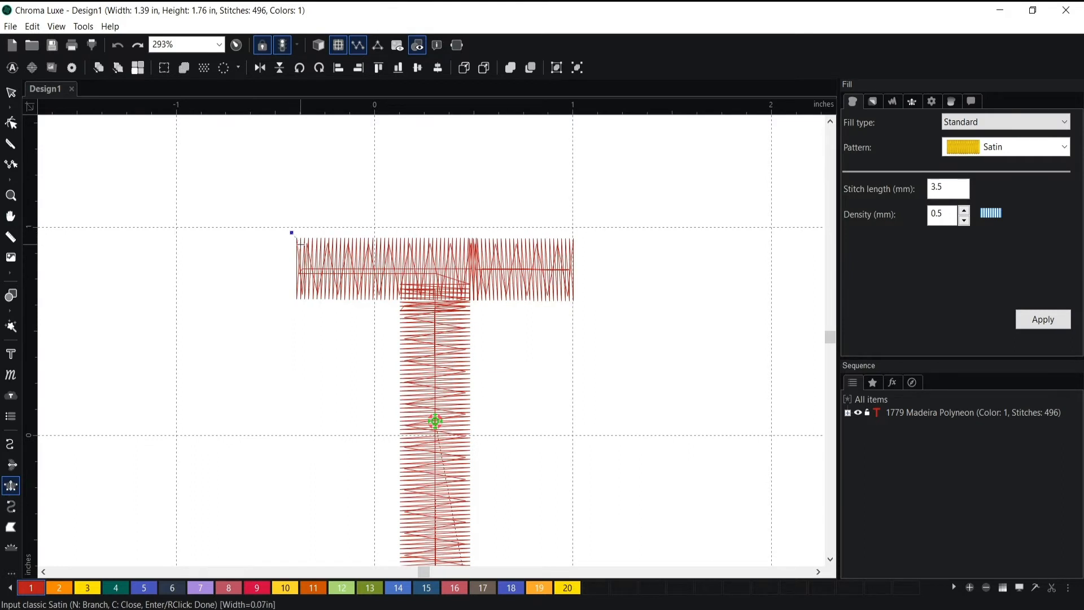
pyautogui.click(300, 244)
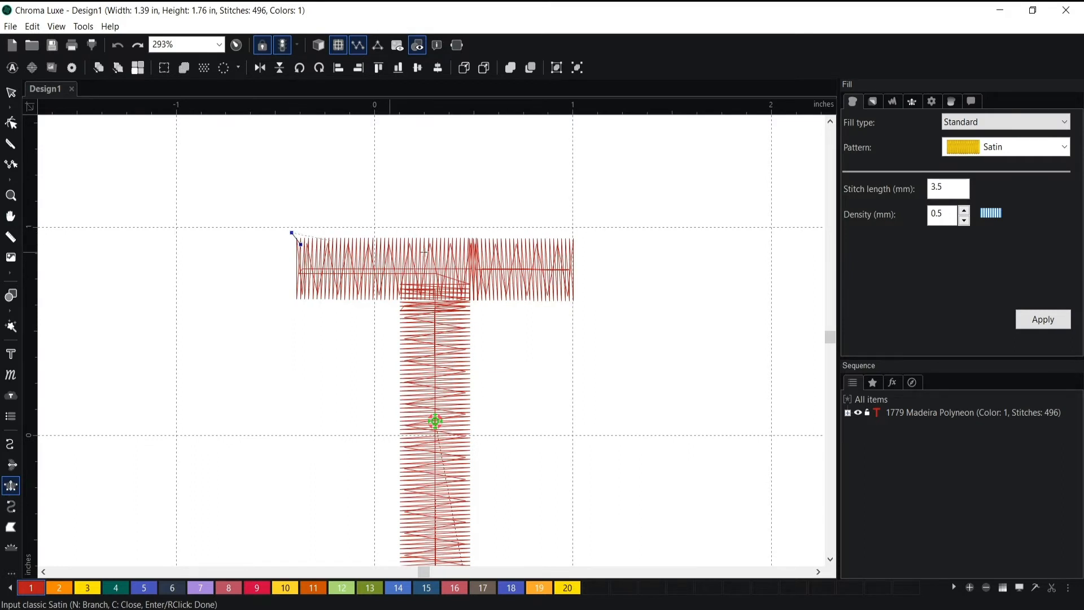
pyautogui.click(559, 229)
pyautogui.click(580, 229)
pyautogui.click(581, 311)
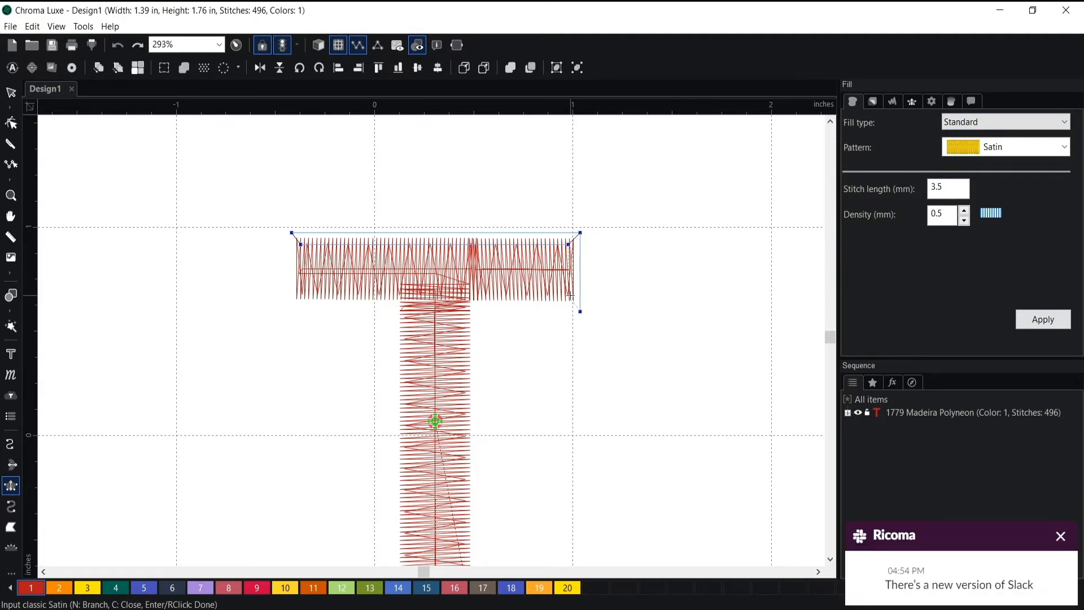
pyautogui.click(569, 295)
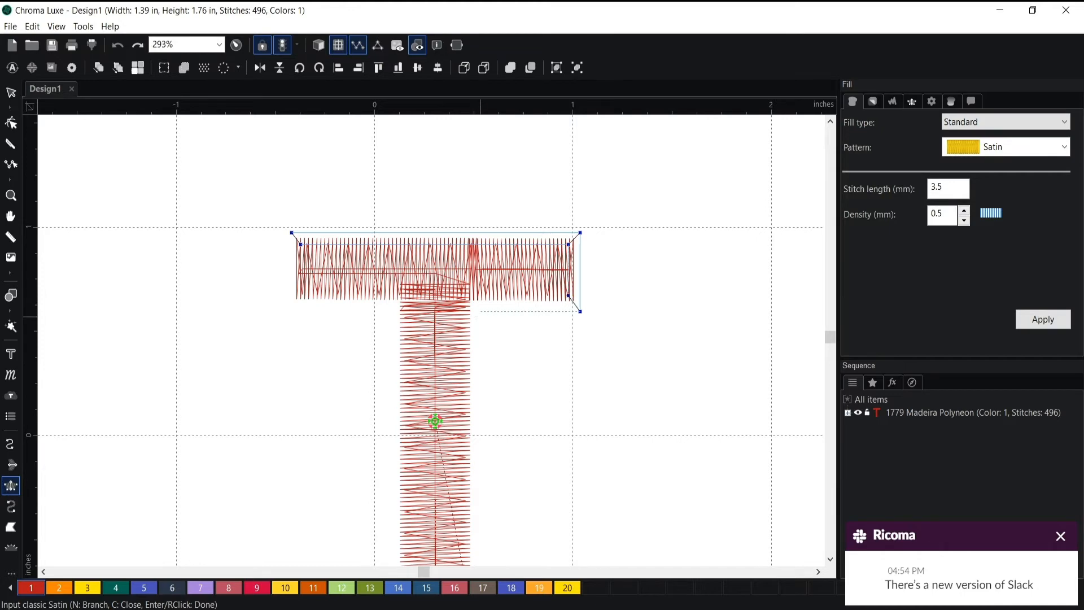
# Step: Continue the satin border with point pairs under the right arm and down the right side of the stem
pyautogui.click(479, 311)
pyautogui.click(462, 296)
pyautogui.scroll(-1, 466, 316)
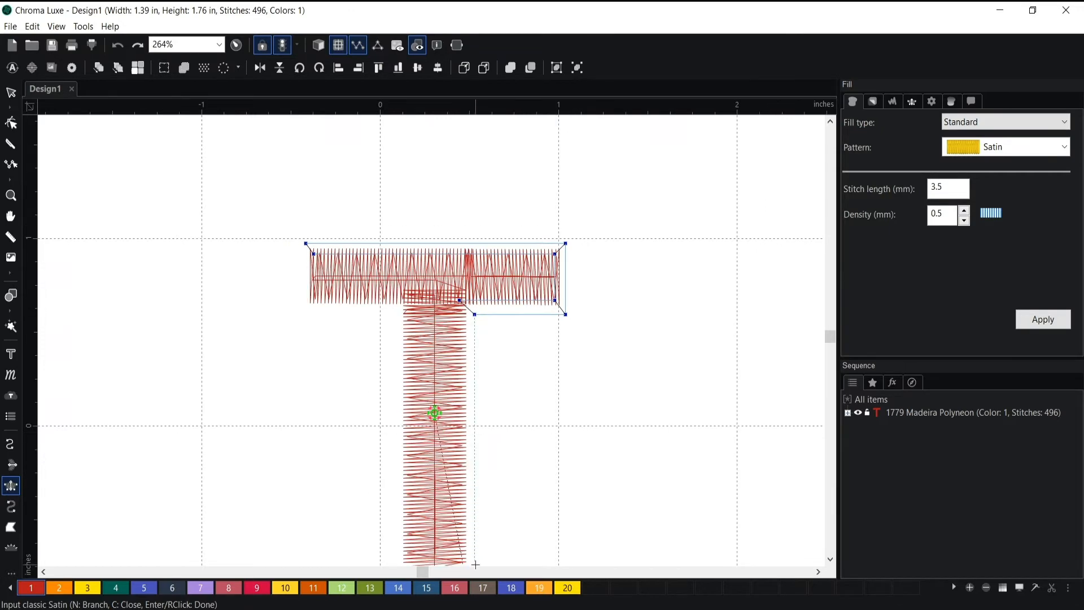
pyautogui.moveTo(477, 557); pyautogui.dragTo(476, 464)
pyautogui.click(475, 492)
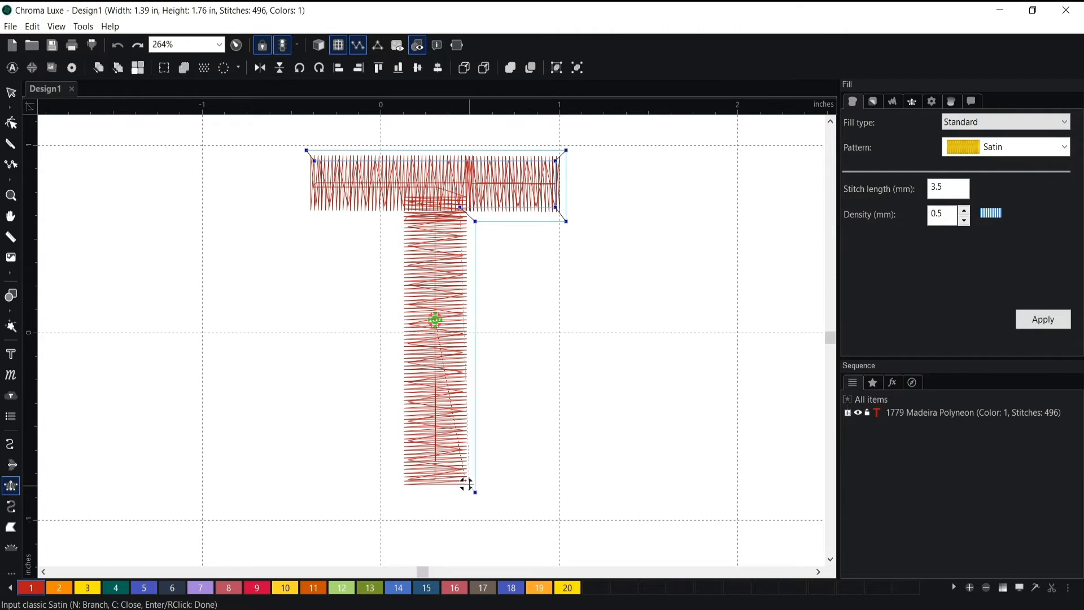
# Step: Complete the satin border across the stem's base, up its left side and around the left arm back to the starting corner
pyautogui.click(396, 492)
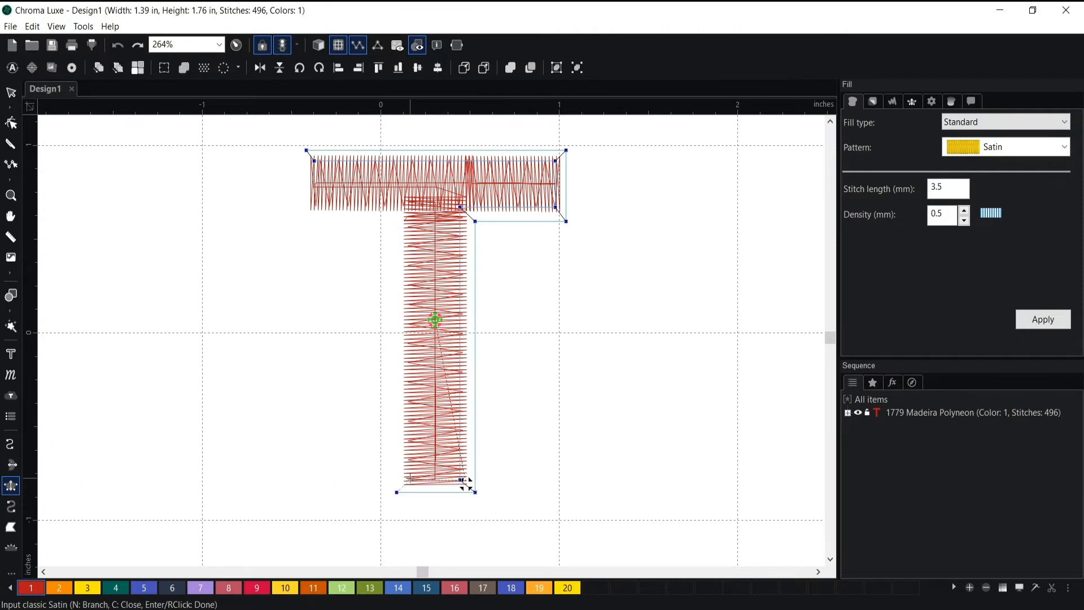
pyautogui.click(396, 221)
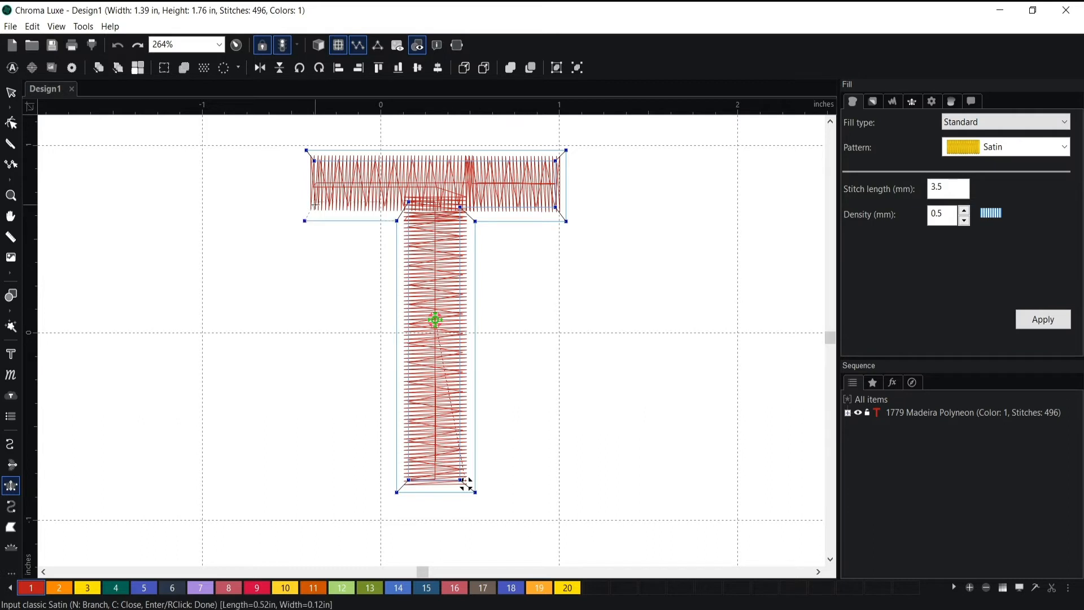
pyautogui.click(305, 220)
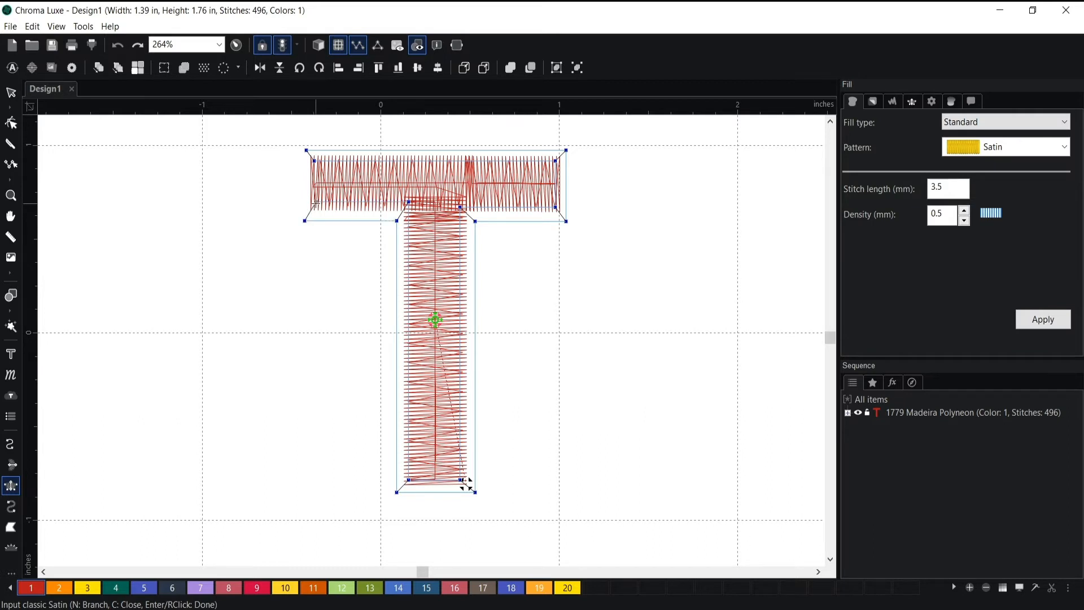
pyautogui.click(306, 150)
pyautogui.press('Return')
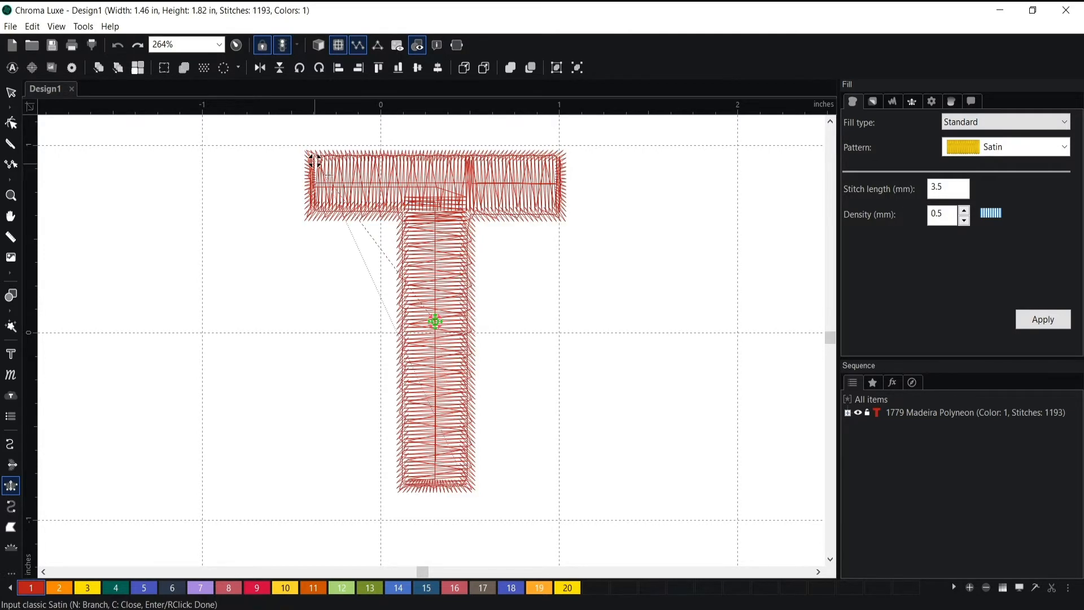
# Step: Change the satin border's thread to color 15
pyautogui.click(13, 93)
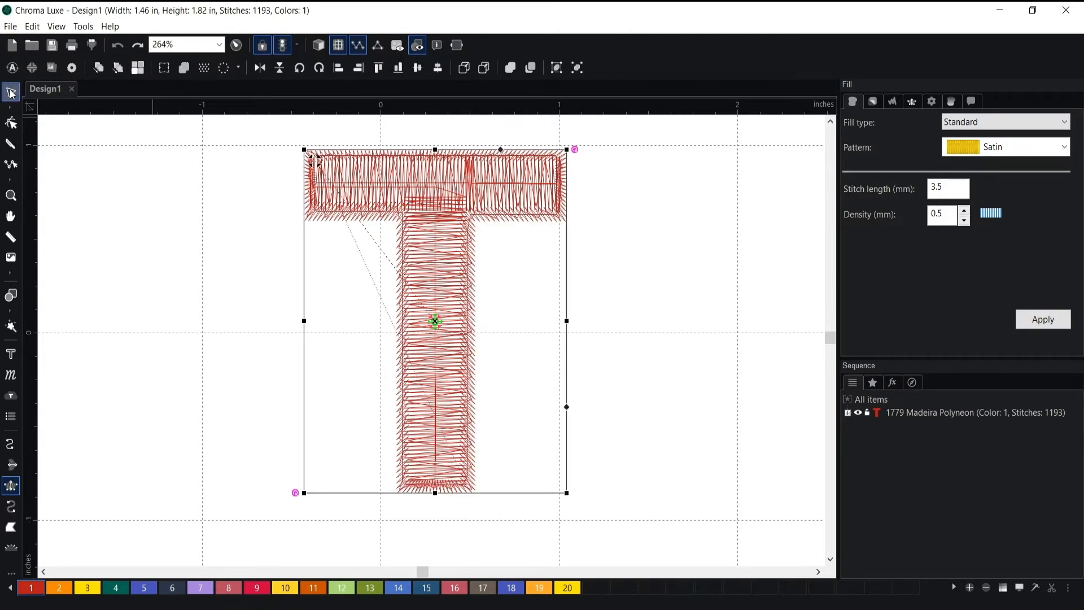
pyautogui.click(425, 588)
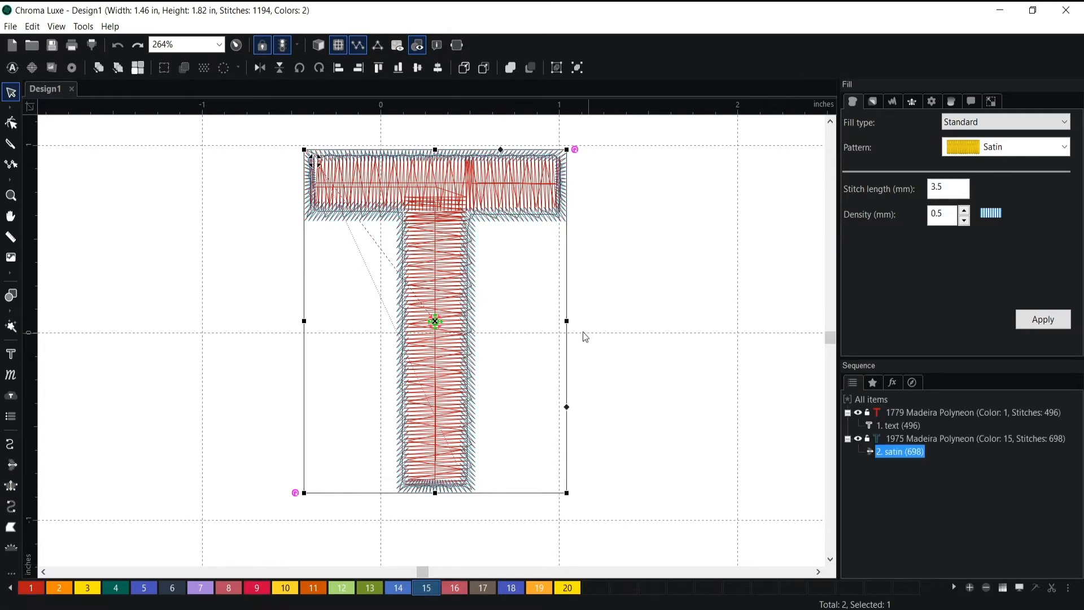
# Step: Edit the border's angle lines to run horizontally where the stem meets both arms, and turn on the 3D stitch preview
pyautogui.scroll(-2, 511, 389)
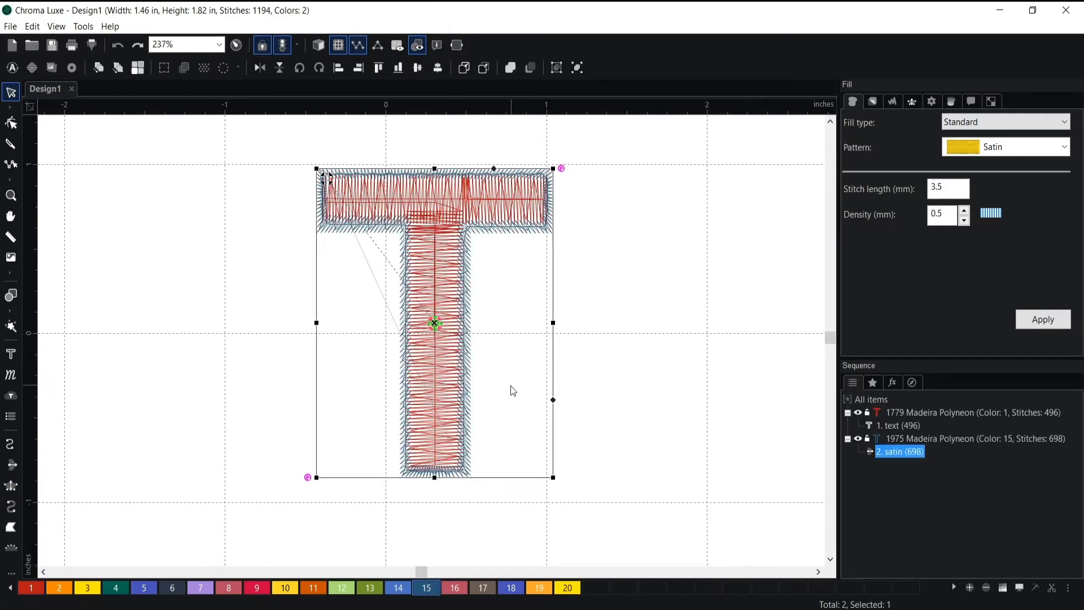
pyautogui.click(12, 125)
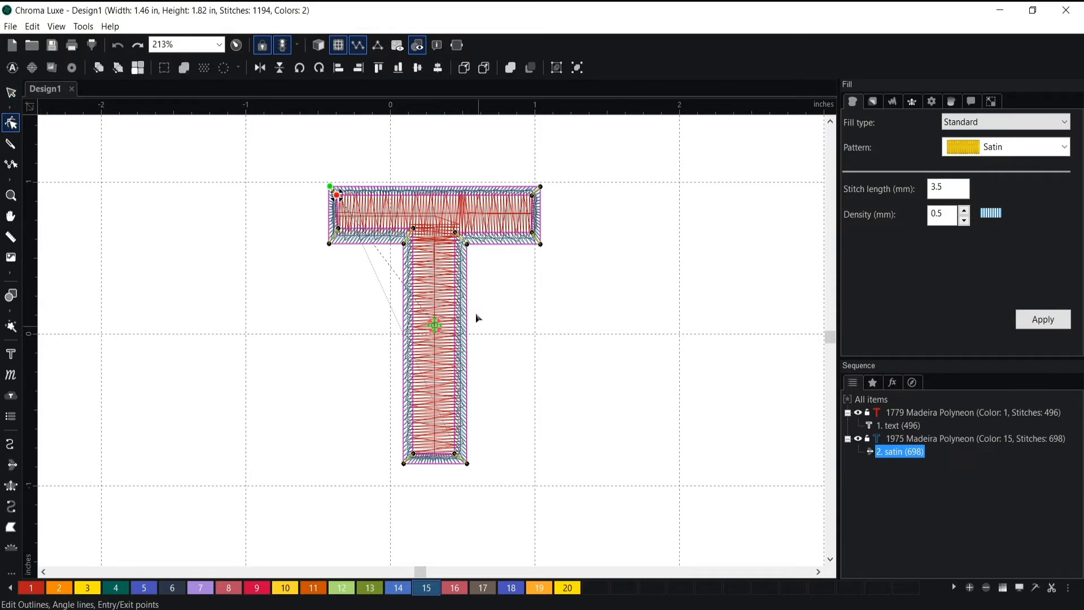
pyautogui.click(455, 233)
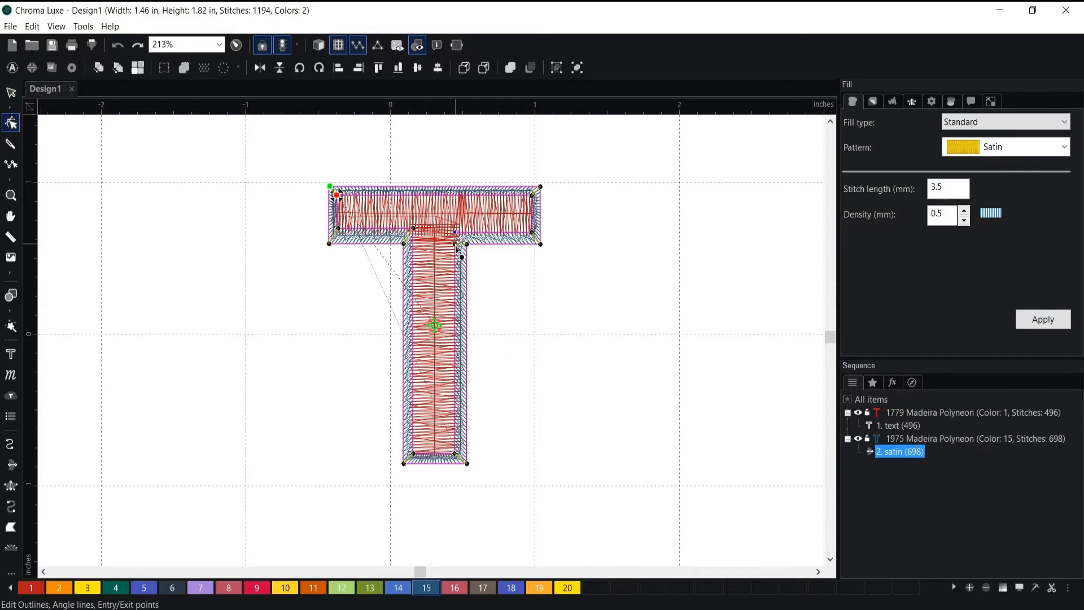
pyautogui.click(414, 231)
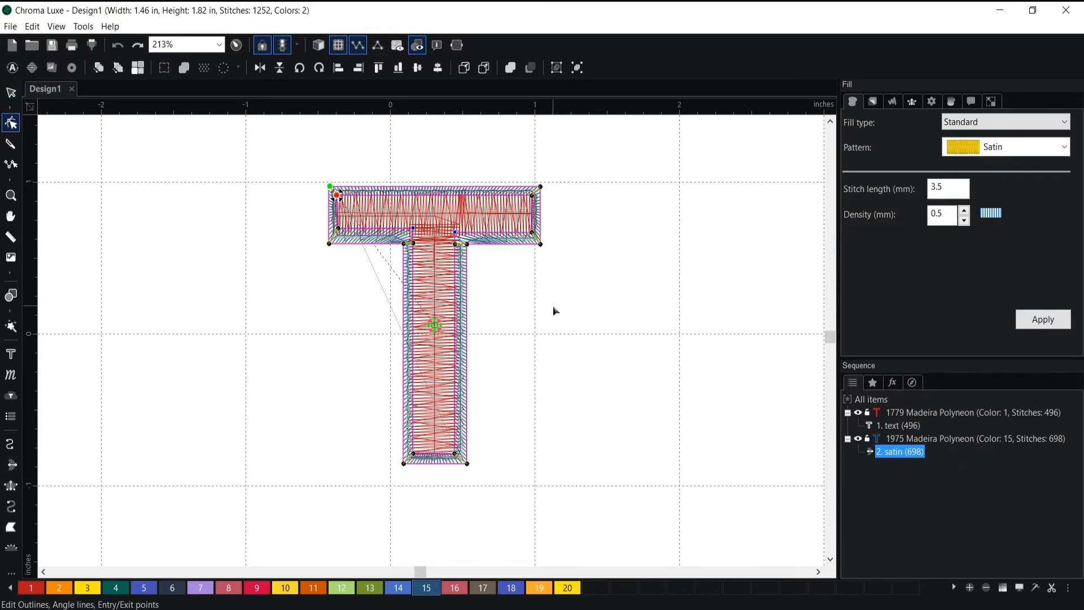
pyautogui.click(318, 45)
pyautogui.scroll(-2, 647, 389)
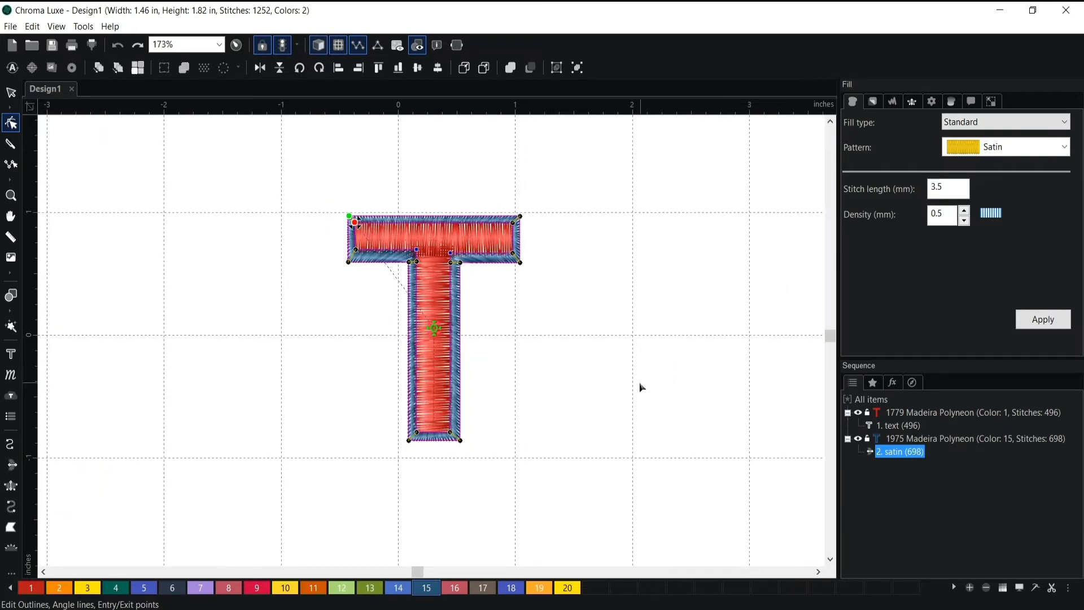
# Step: Straighten the angle line at the left arm's lower corner and add angle lines across both arms, the top edge and both stem sides
pyautogui.click(349, 262)
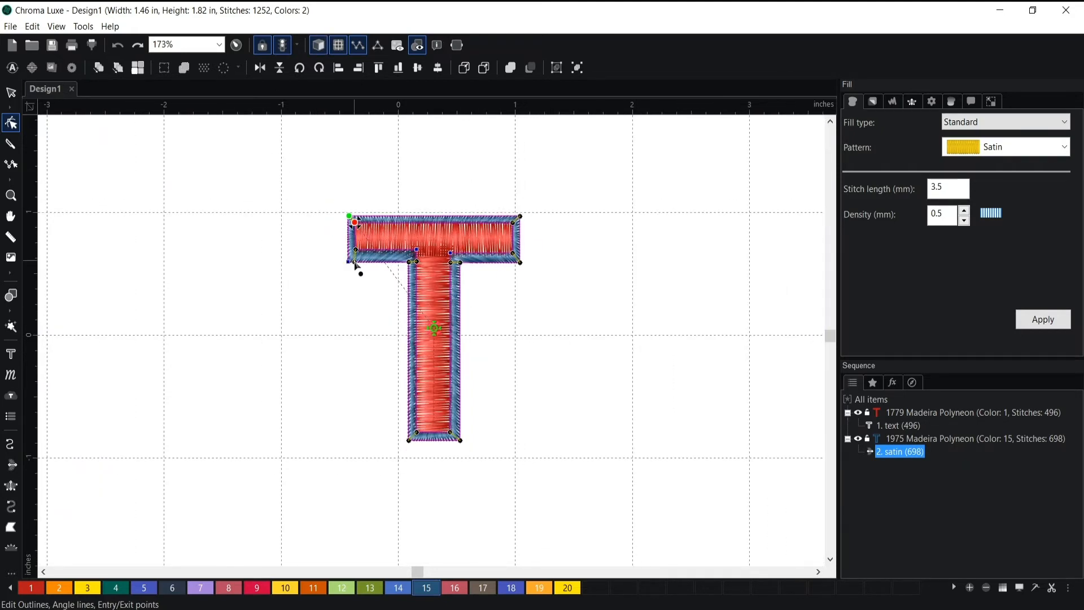
pyautogui.rightClick(393, 265)
pyautogui.click(443, 334)
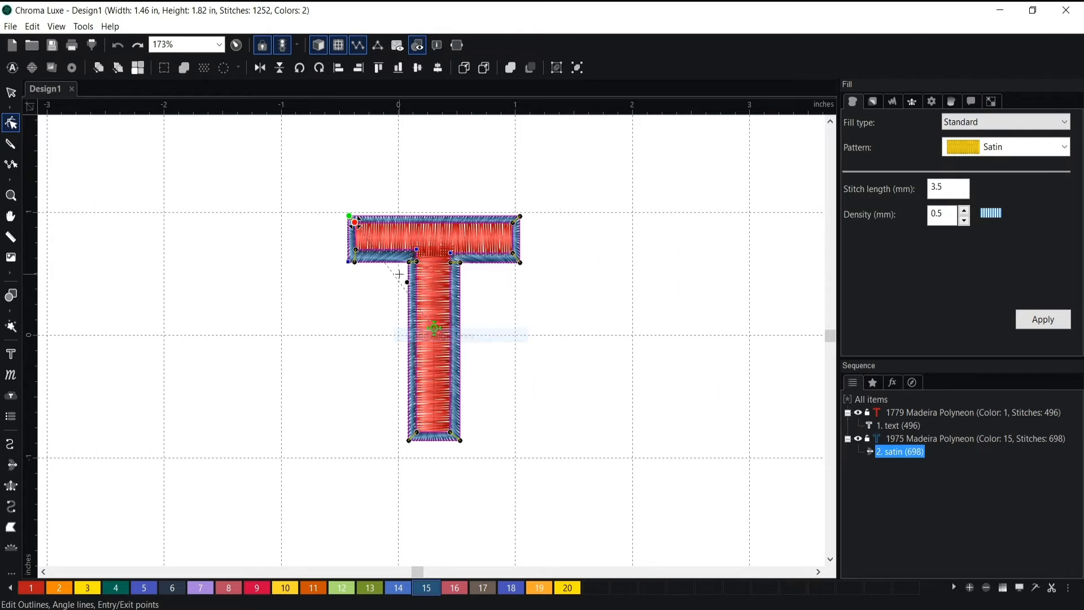
pyautogui.moveTo(386, 250); pyautogui.dragTo(385, 263)
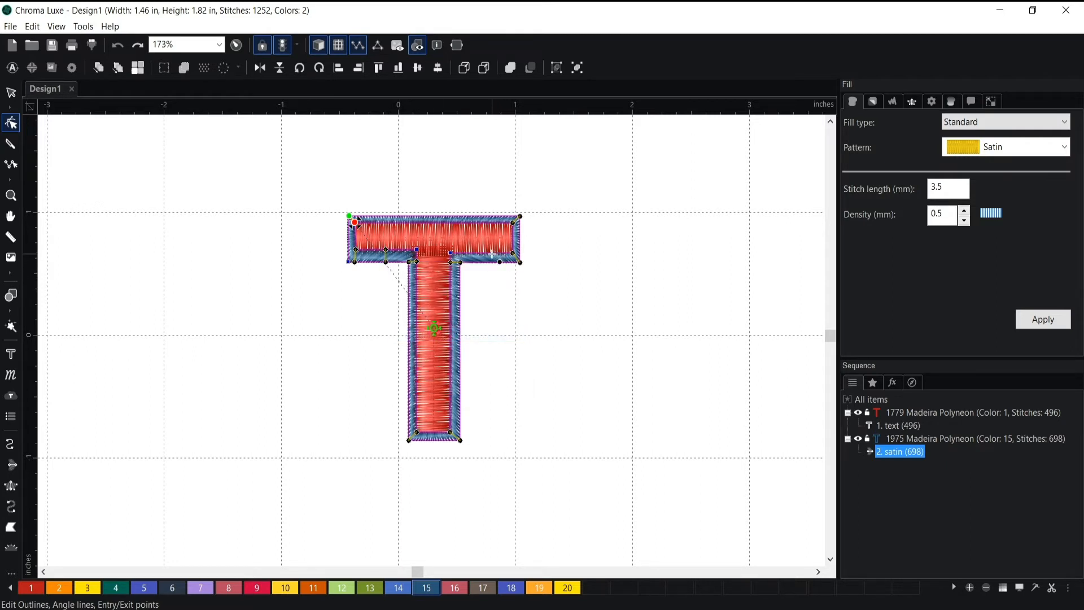
pyautogui.moveTo(492, 253); pyautogui.dragTo(492, 268)
pyautogui.moveTo(439, 216); pyautogui.dragTo(439, 226)
pyautogui.moveTo(455, 377); pyautogui.dragTo(402, 374)
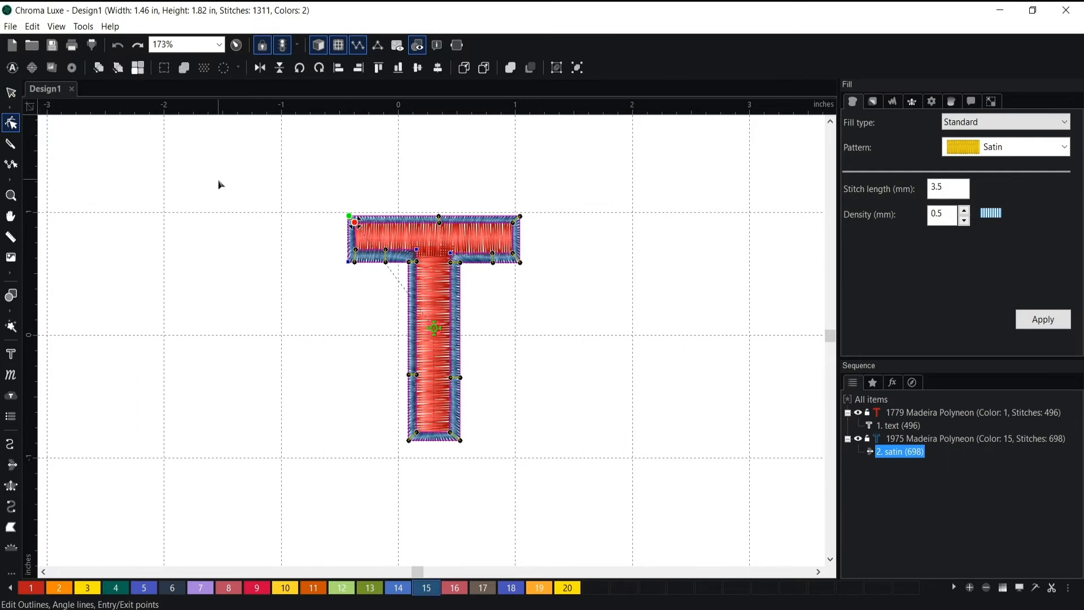
pyautogui.scroll(-1, 512, 333)
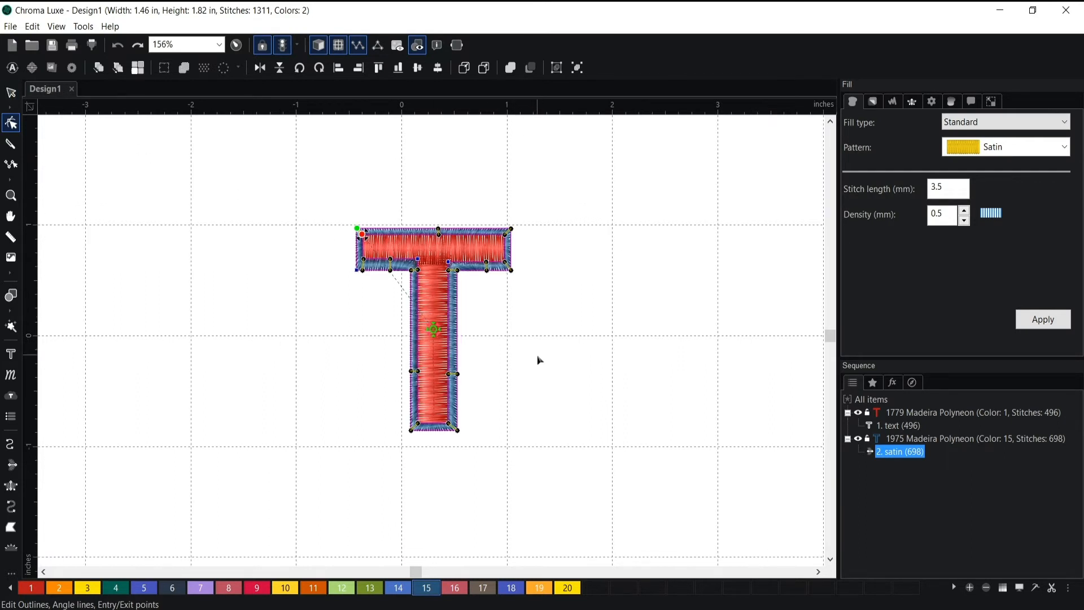
pyautogui.click(550, 367)
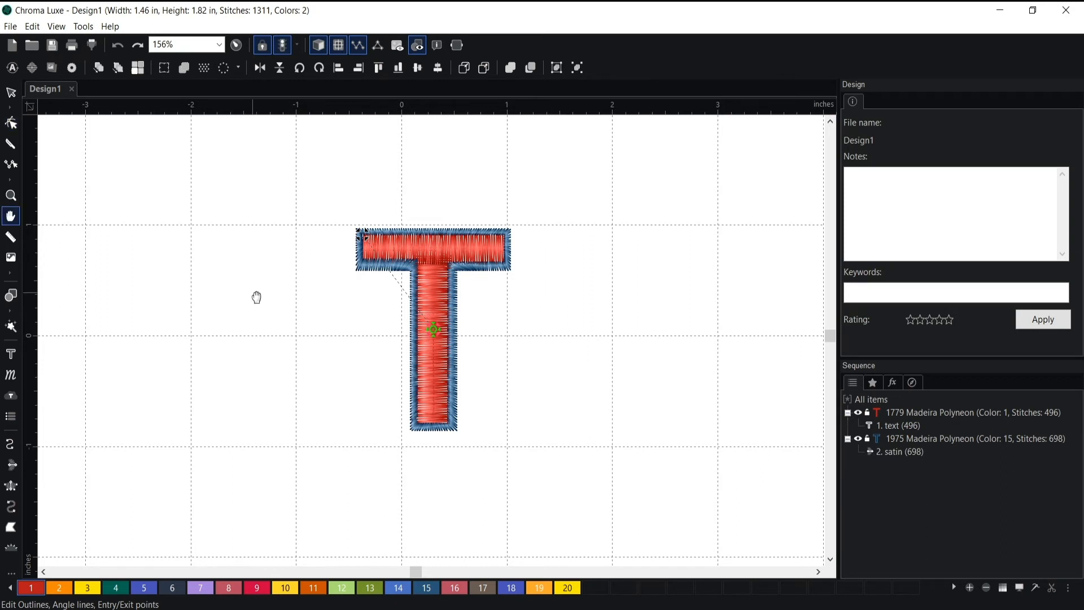
# Step: Delete the color 15 satin border and move the remaining T left to about -2 in on the horizontal ruler
pyautogui.moveTo(257, 297); pyautogui.dragTo(469, 307)
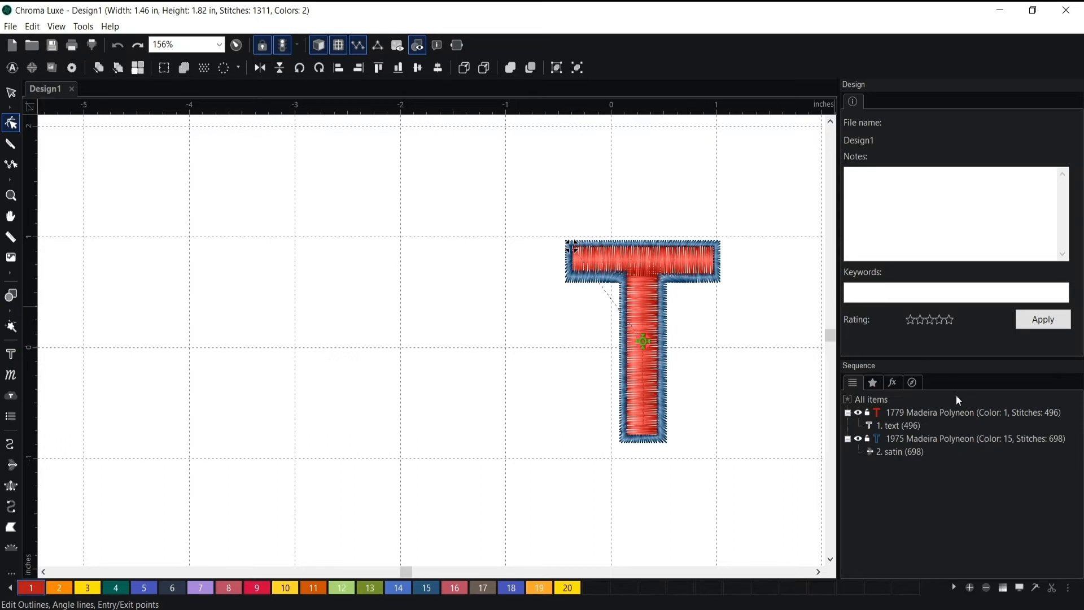
pyautogui.click(904, 444)
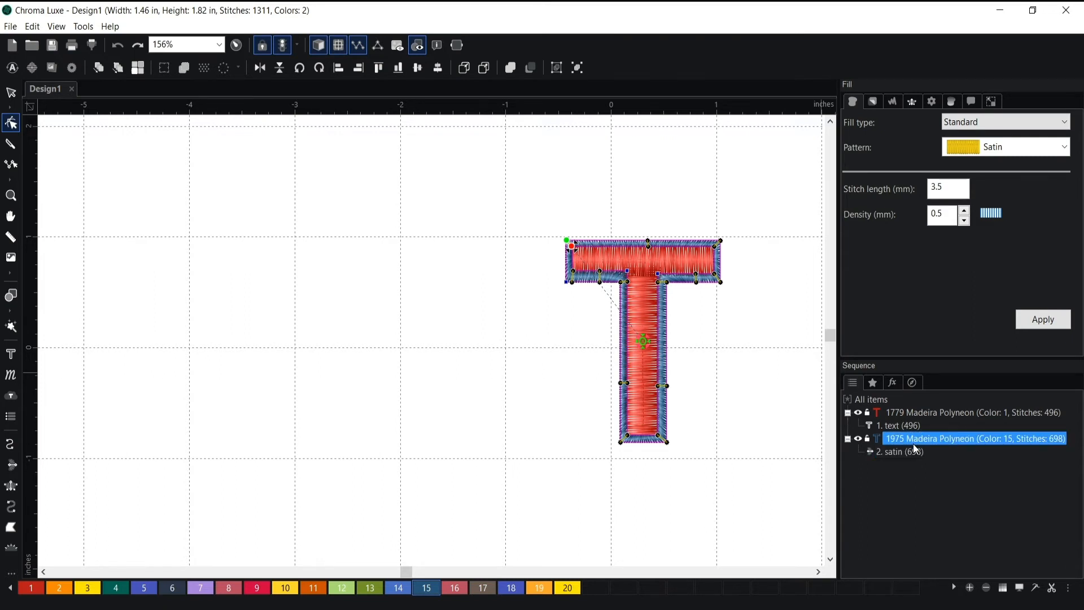
pyautogui.click(11, 92)
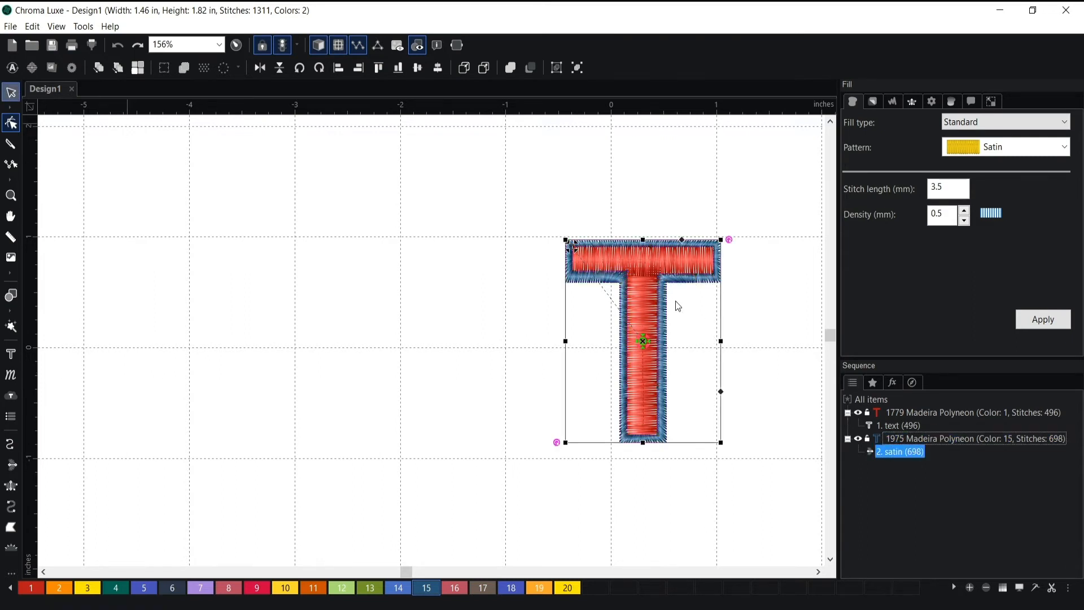
pyautogui.press('Delete')
pyautogui.moveTo(650, 260); pyautogui.dragTo(409, 259)
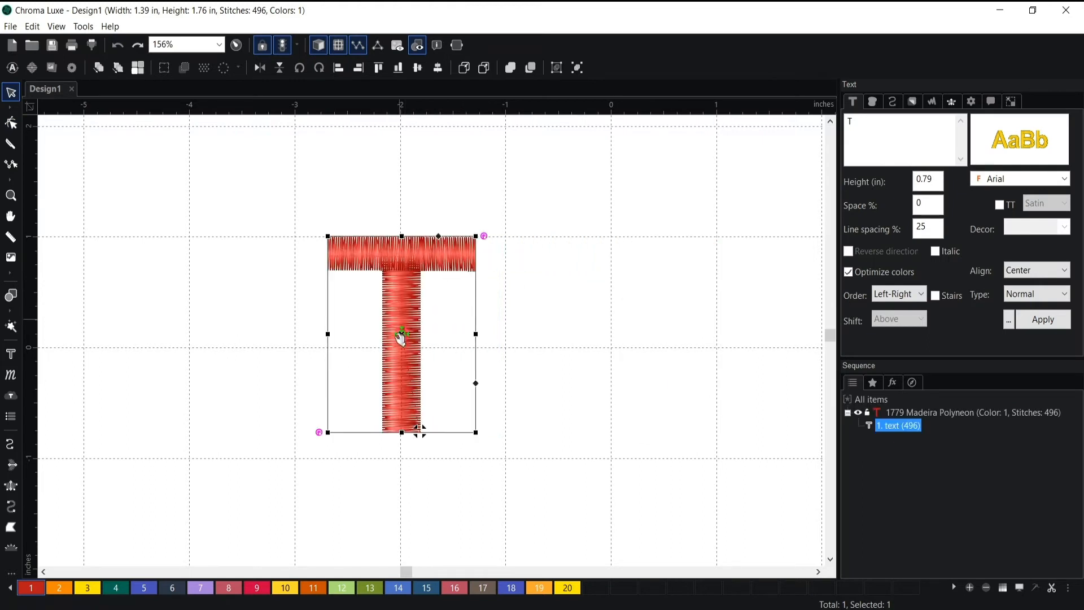
# Step: Trace the stitched T's outline with the Pen artwork tool, placing a point at each of its eight corners
pyautogui.click(12, 312)
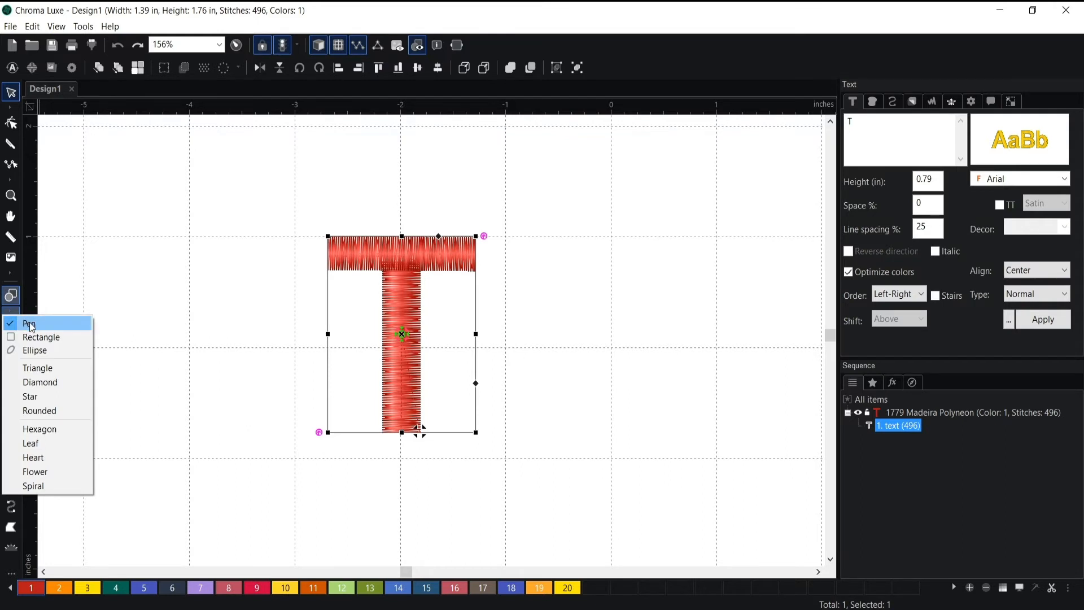
pyautogui.click(31, 326)
pyautogui.scroll(1, 417, 439)
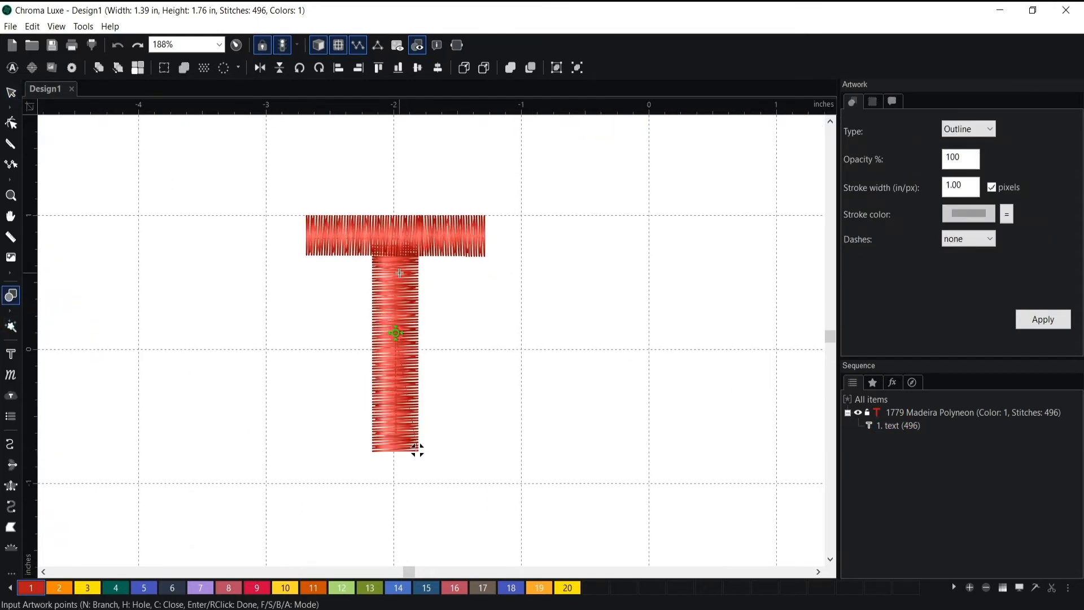
pyautogui.scroll(1, 399, 273)
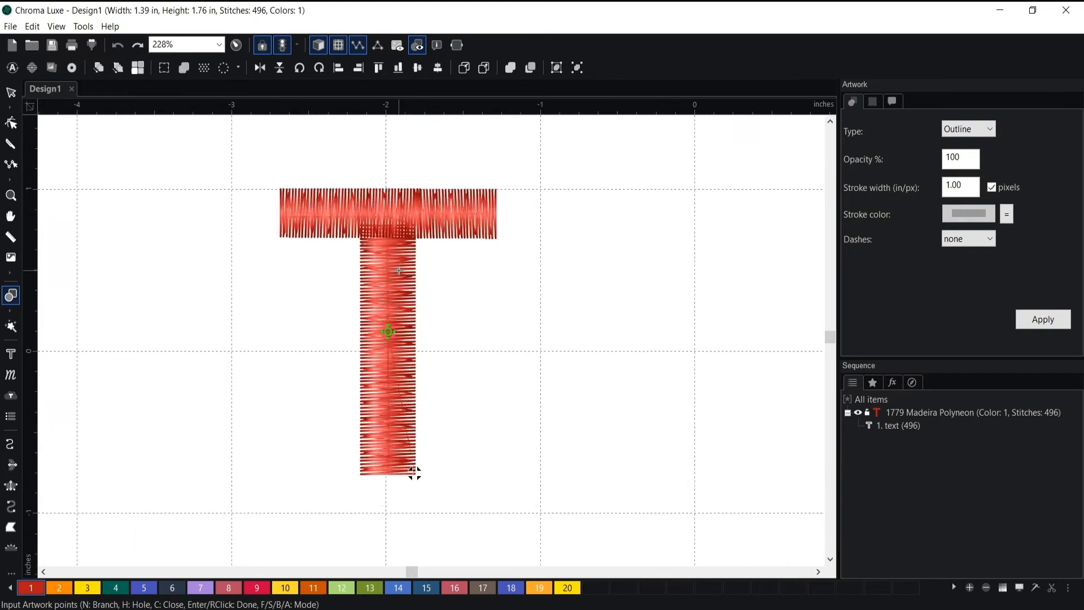
pyautogui.click(278, 189)
pyautogui.click(497, 188)
pyautogui.click(497, 239)
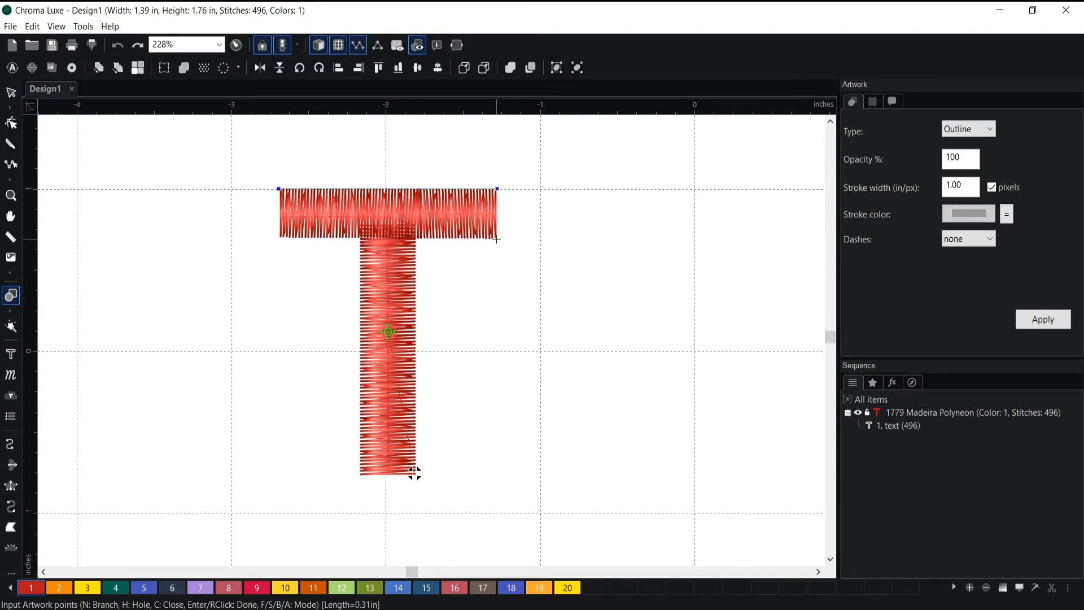
pyautogui.click(416, 239)
pyautogui.click(415, 473)
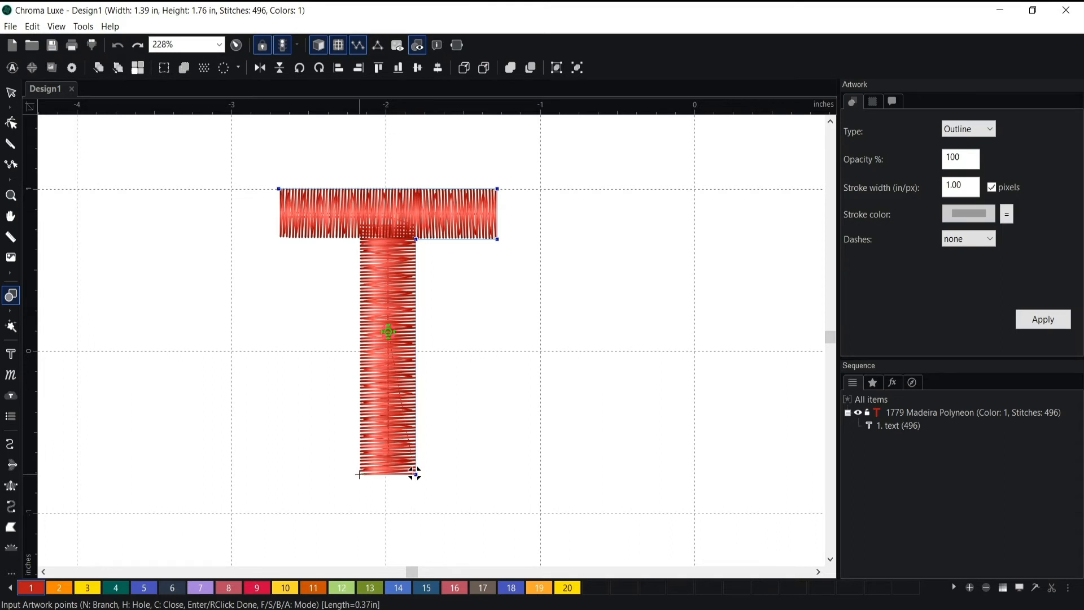
pyautogui.click(359, 474)
pyautogui.click(360, 239)
pyautogui.click(279, 239)
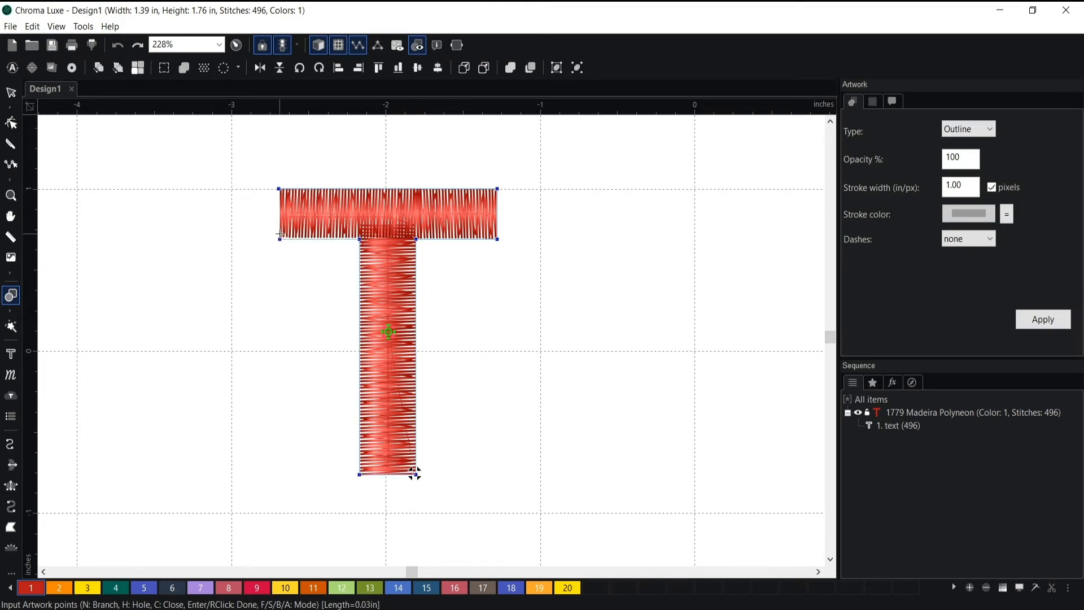
pyautogui.rightClick(279, 234)
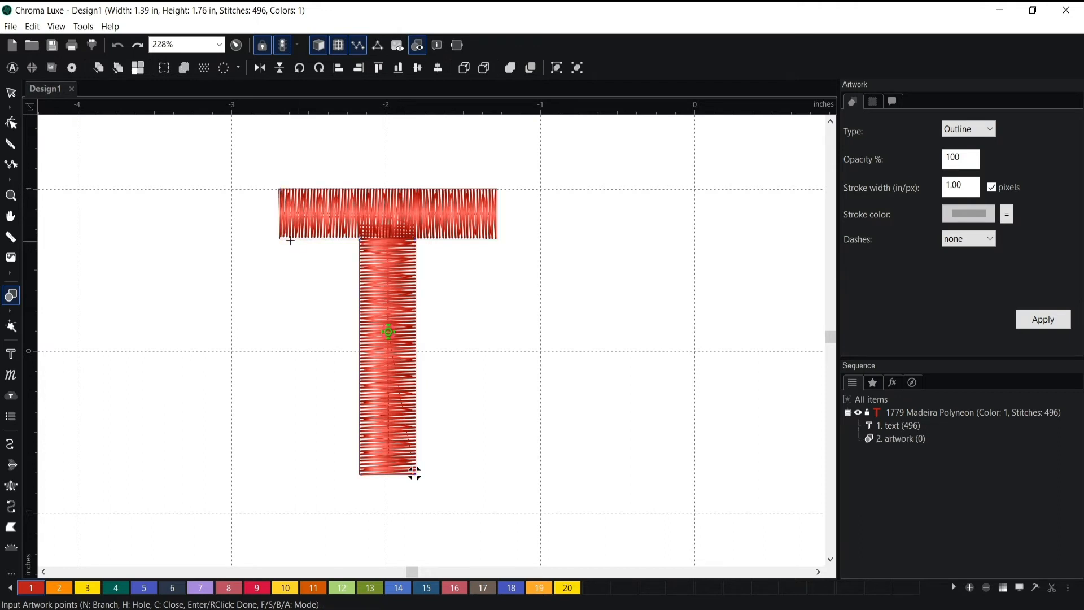
# Step: Move the traced T outline beside the stitched T, with its left edge at about -1 in on the horizontal ruler
pyautogui.click(12, 92)
pyautogui.moveTo(458, 190); pyautogui.dragTo(718, 188)
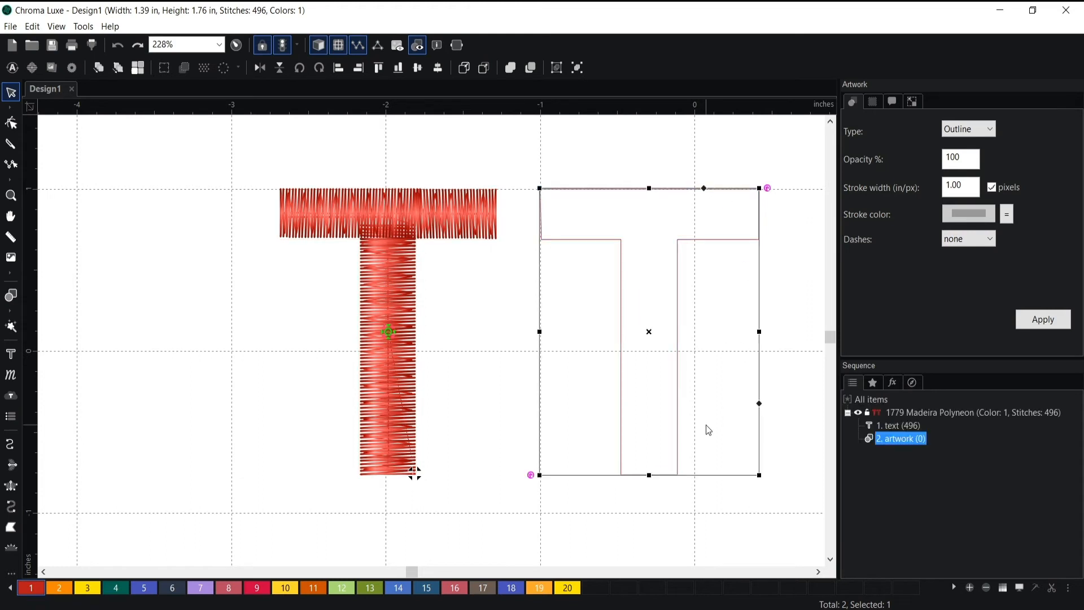
pyautogui.press('space')
pyautogui.moveTo(774, 370); pyautogui.dragTo(551, 374)
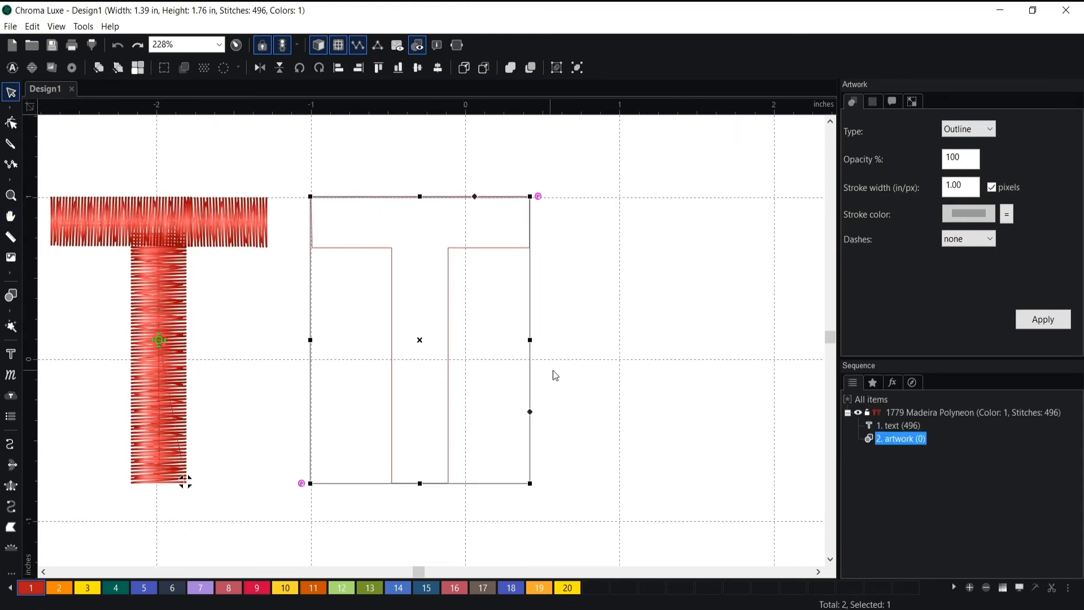
pyautogui.click(623, 360)
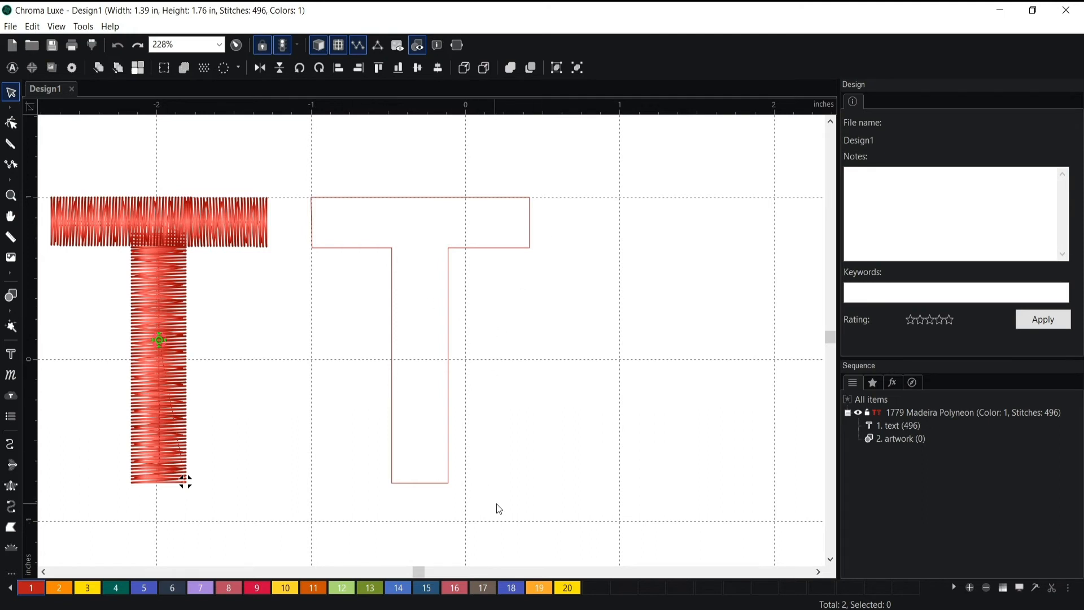
# Step: Draw a slightly larger T outline about 1.5 in wide around the traced outline with the Pen artwork tool
pyautogui.click(10, 310)
pyautogui.click(32, 318)
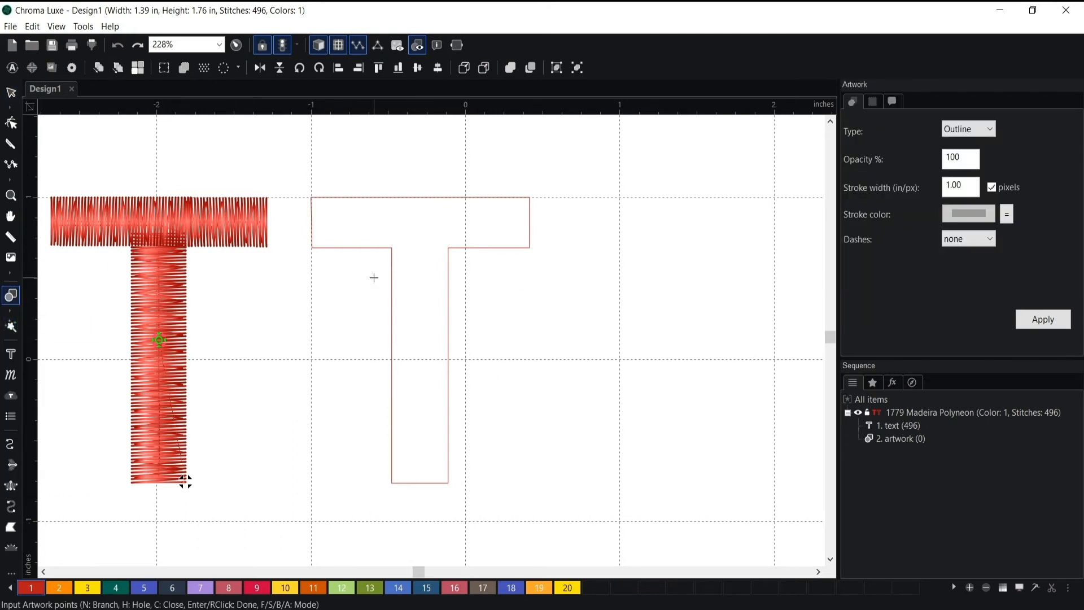
pyautogui.click(300, 190)
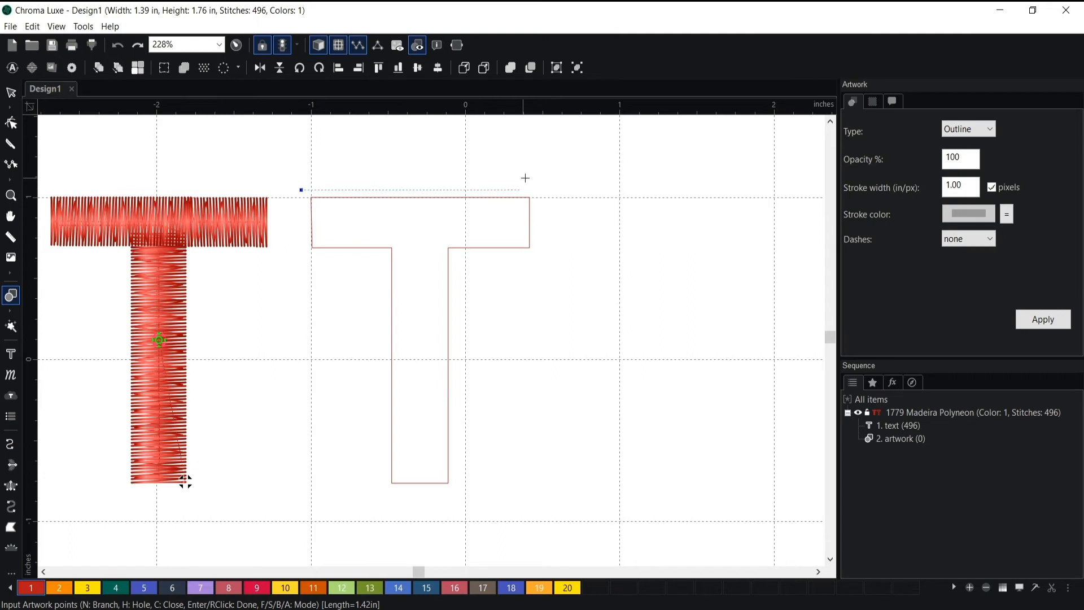
pyautogui.click(541, 190)
pyautogui.click(541, 260)
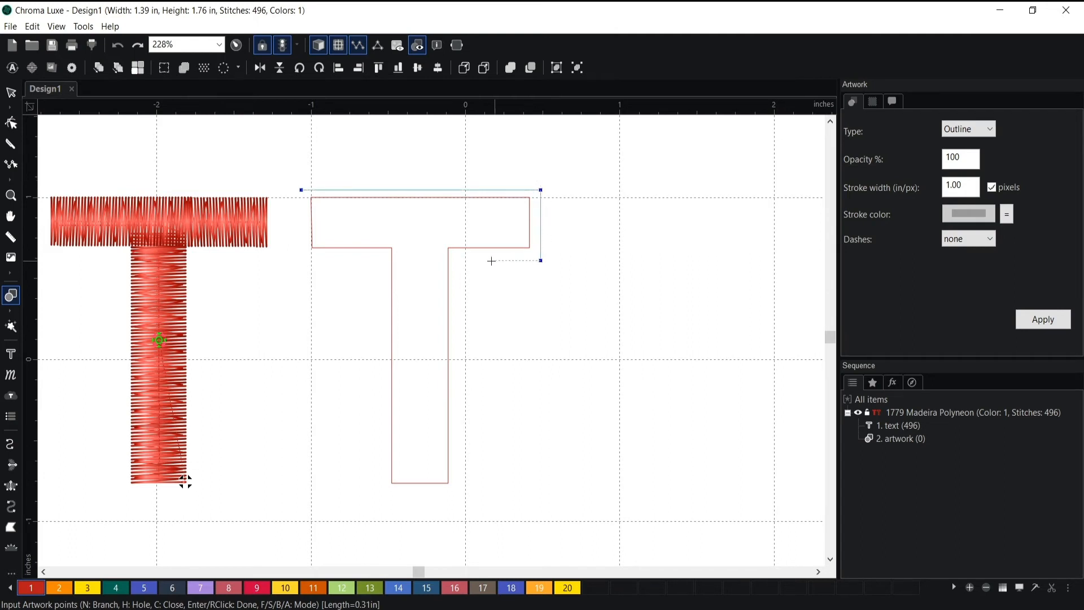
pyautogui.click(456, 261)
pyautogui.click(453, 492)
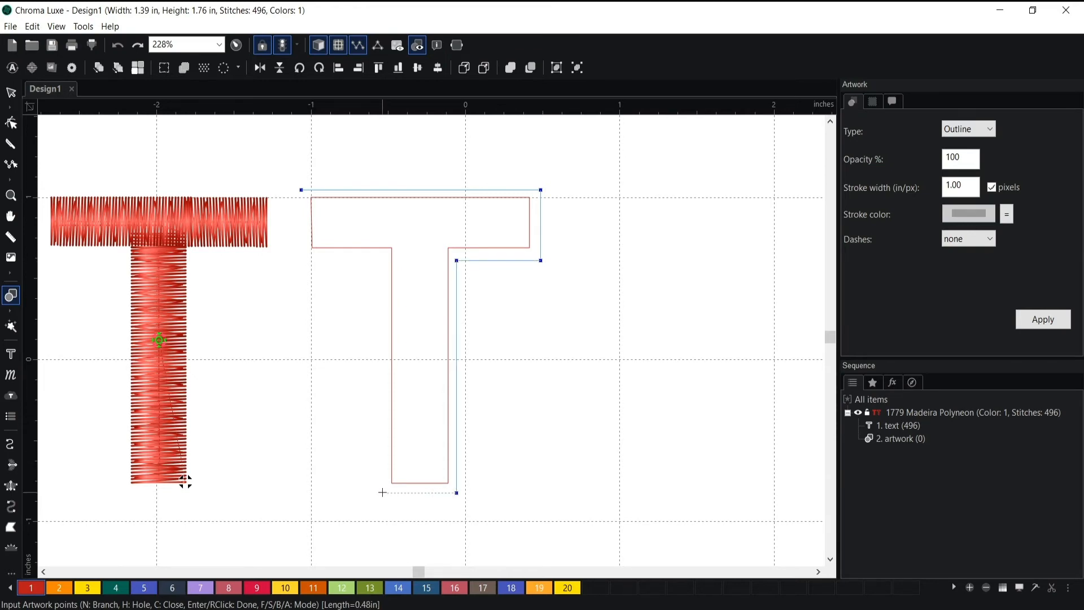
pyautogui.click(382, 492)
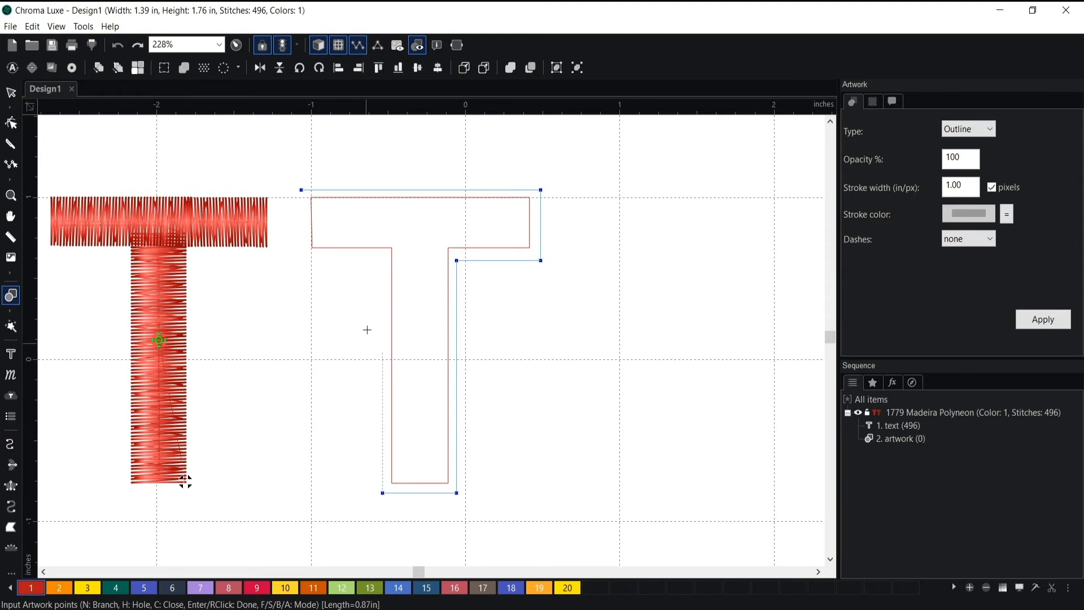
pyautogui.click(383, 261)
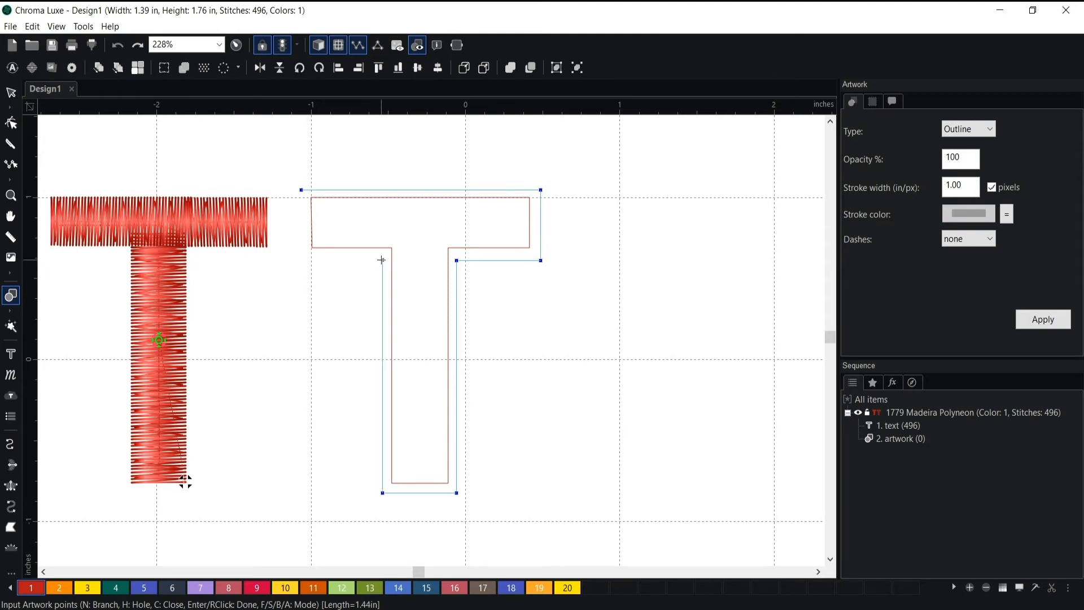
pyautogui.click(302, 259)
pyautogui.rightClick(302, 260)
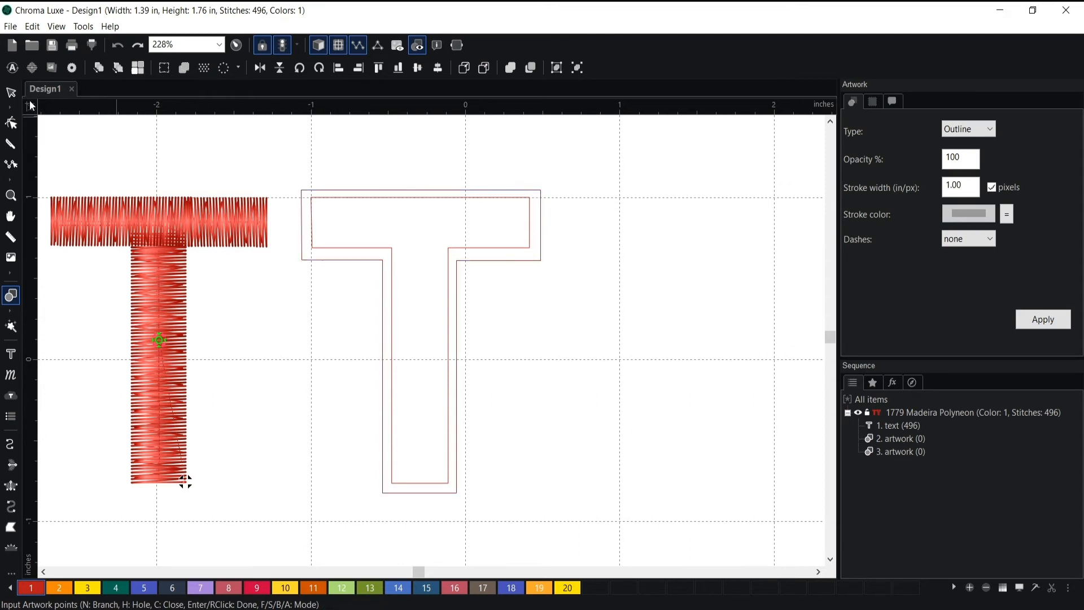
# Step: Set the outer T artwork's type to Fill and match its stroke color to its thread color
pyautogui.click(11, 92)
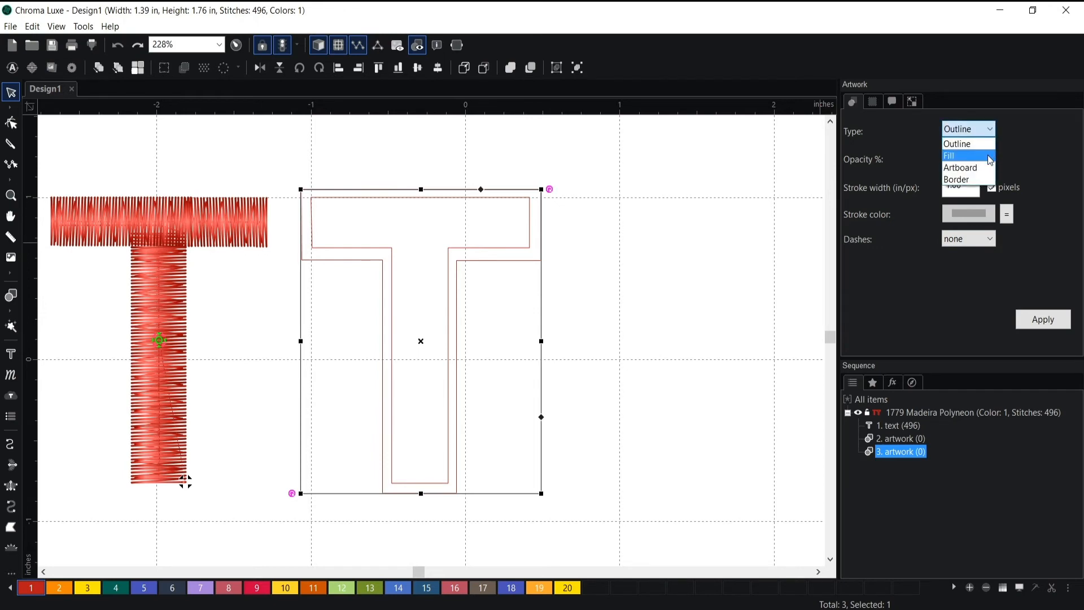
pyautogui.click(989, 156)
pyautogui.click(1042, 321)
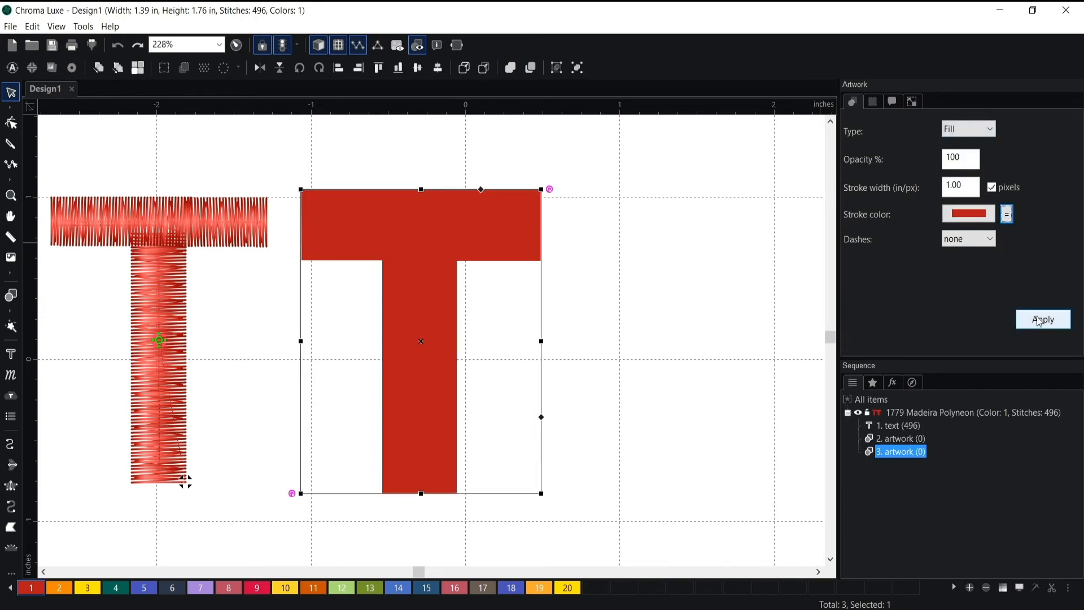
# Step: Set the inner T artwork's type to Fill and match its stroke color to its thread color
pyautogui.click(900, 438)
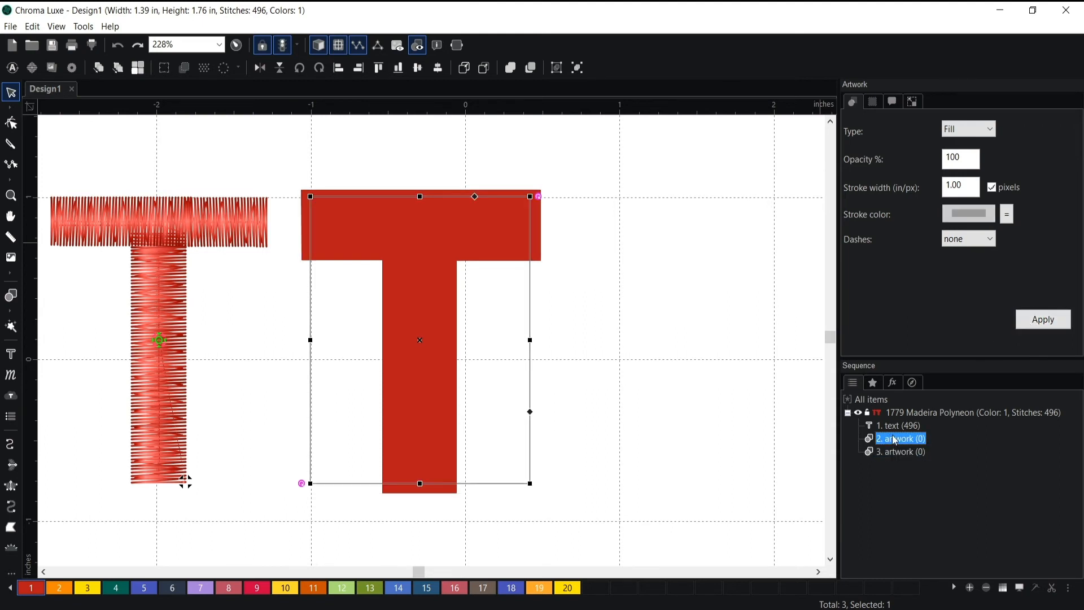
pyautogui.click(969, 128)
pyautogui.click(973, 152)
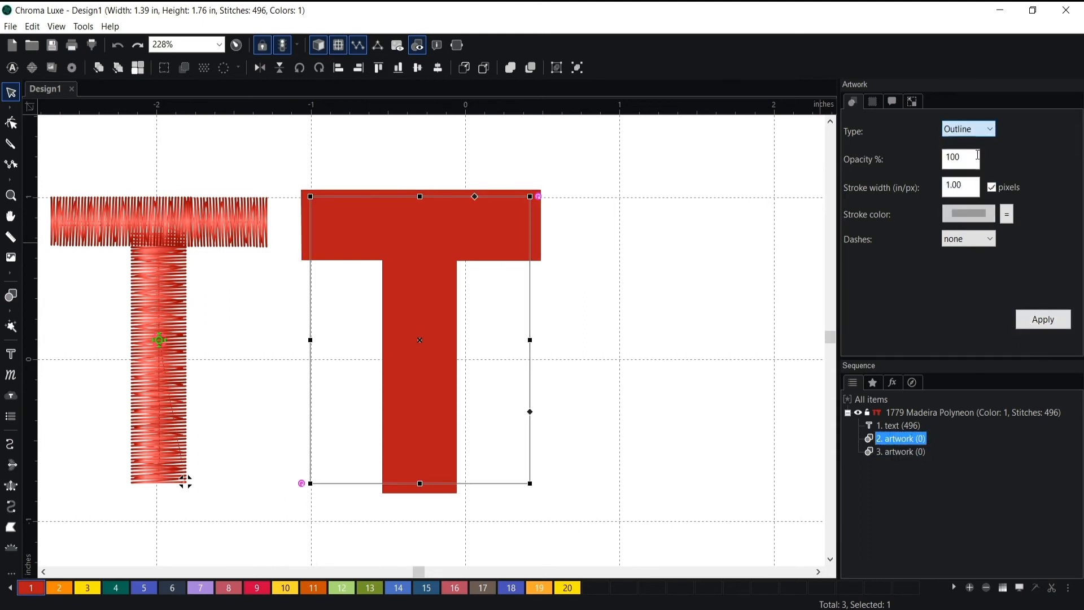
pyautogui.click(1008, 217)
pyautogui.click(1042, 319)
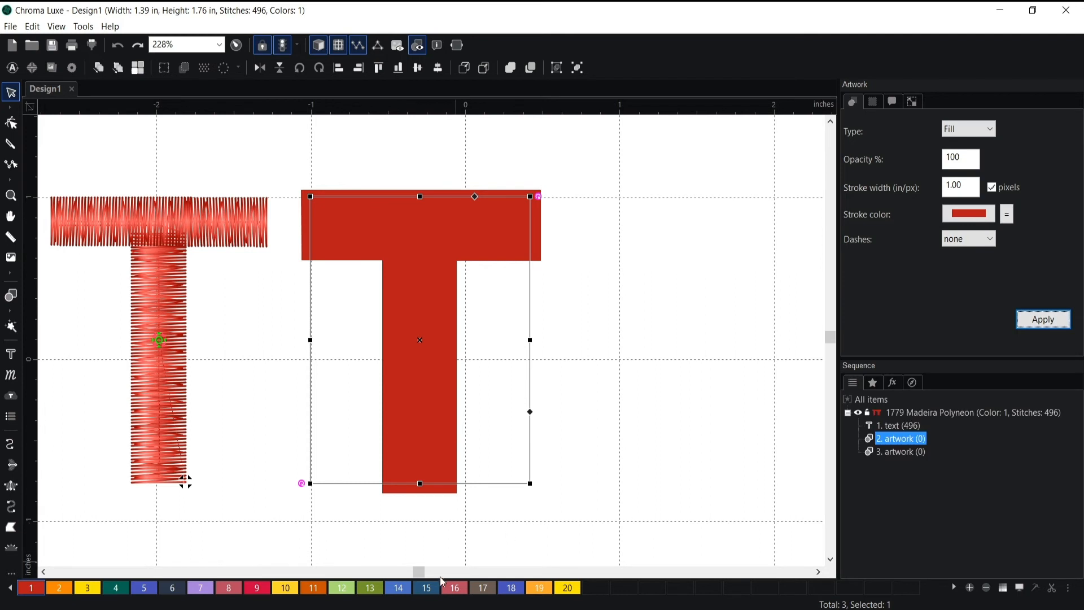
# Step: Change the inner T artwork to thread color 15 with matching stroke color and bring it in front of the outer T
pyautogui.click(428, 589)
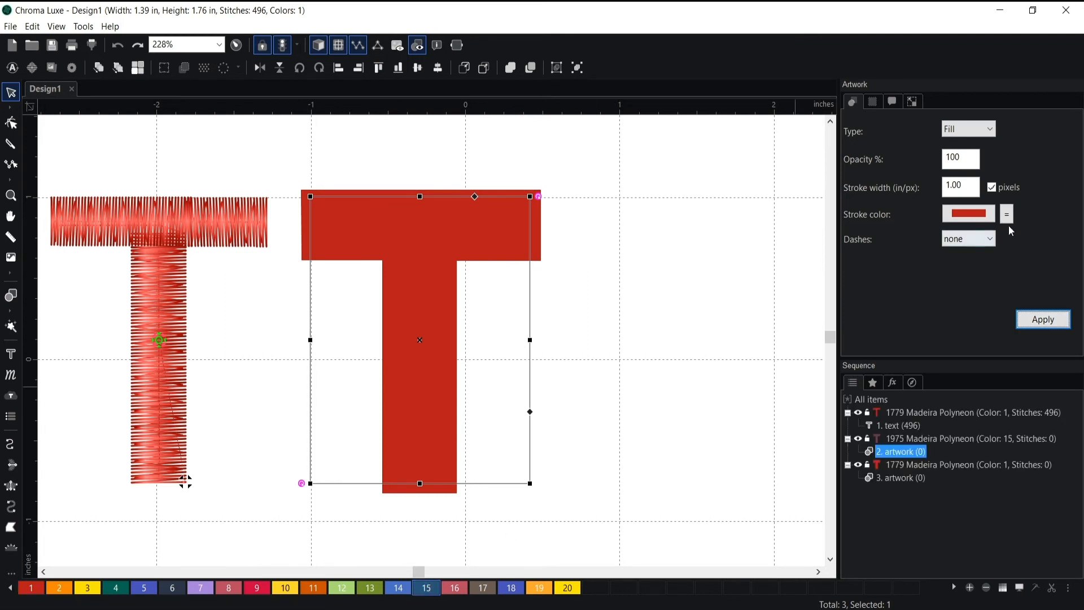
pyautogui.click(1007, 219)
pyautogui.click(1042, 319)
pyautogui.click(464, 69)
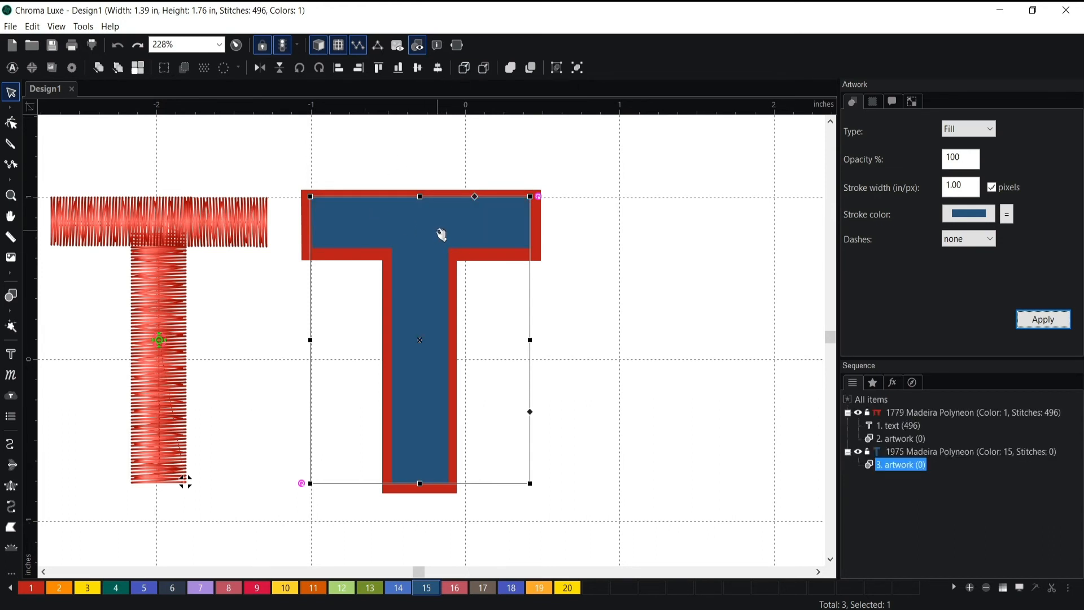
pyautogui.moveTo(442, 235); pyautogui.dragTo(431, 235)
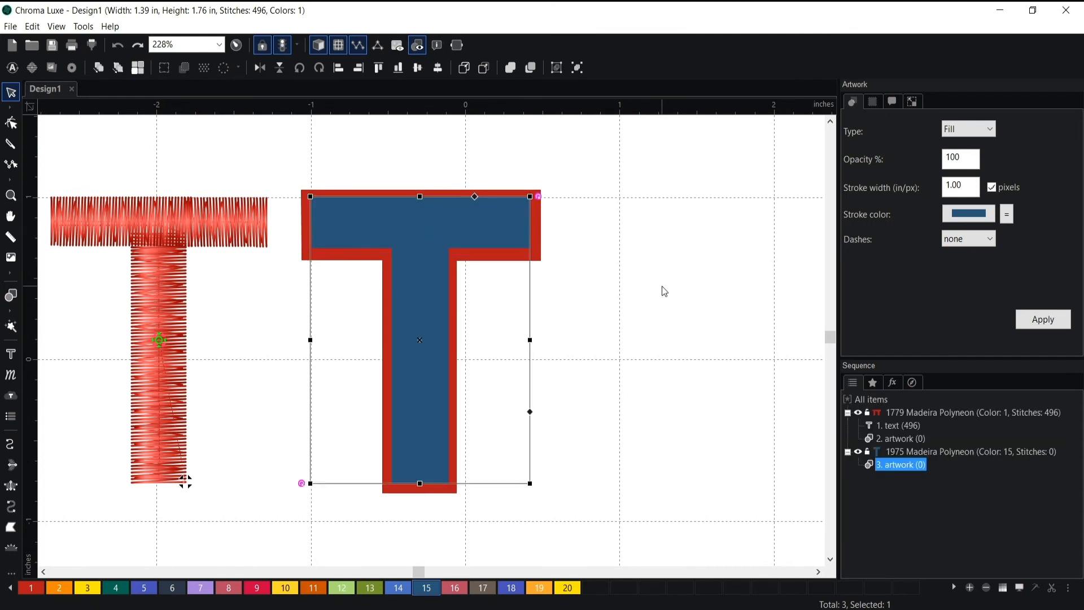
# Step: Scale both T artworks together down to about 1 in wide and shift them slightly right
pyautogui.press('Escape')
pyautogui.moveTo(289, 166); pyautogui.dragTo(597, 526)
pyautogui.moveTo(543, 492); pyautogui.dragTo(449, 377)
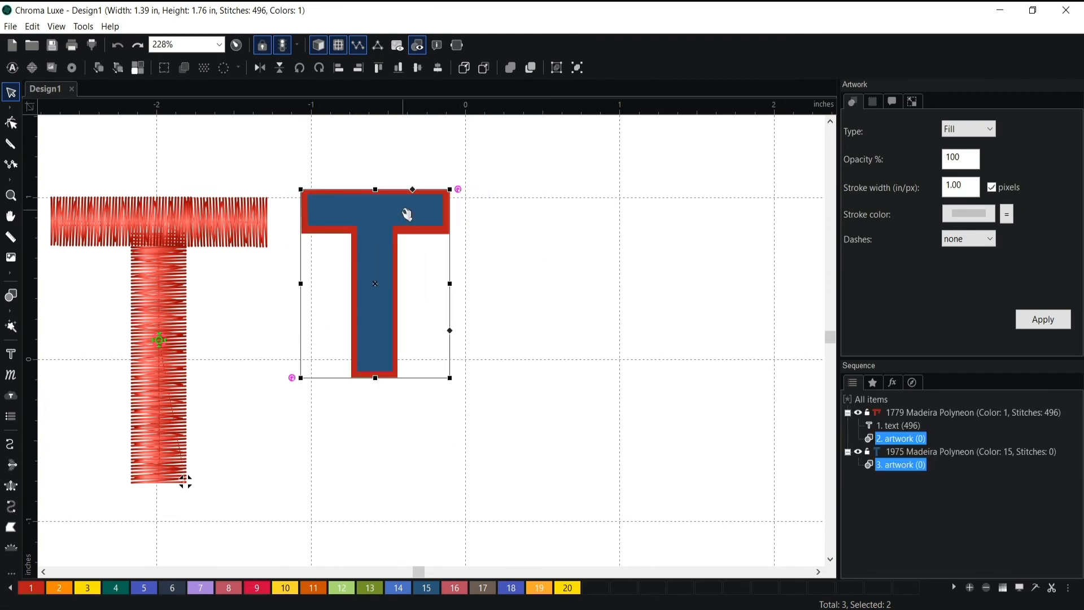
pyautogui.moveTo(408, 215); pyautogui.dragTo(440, 222)
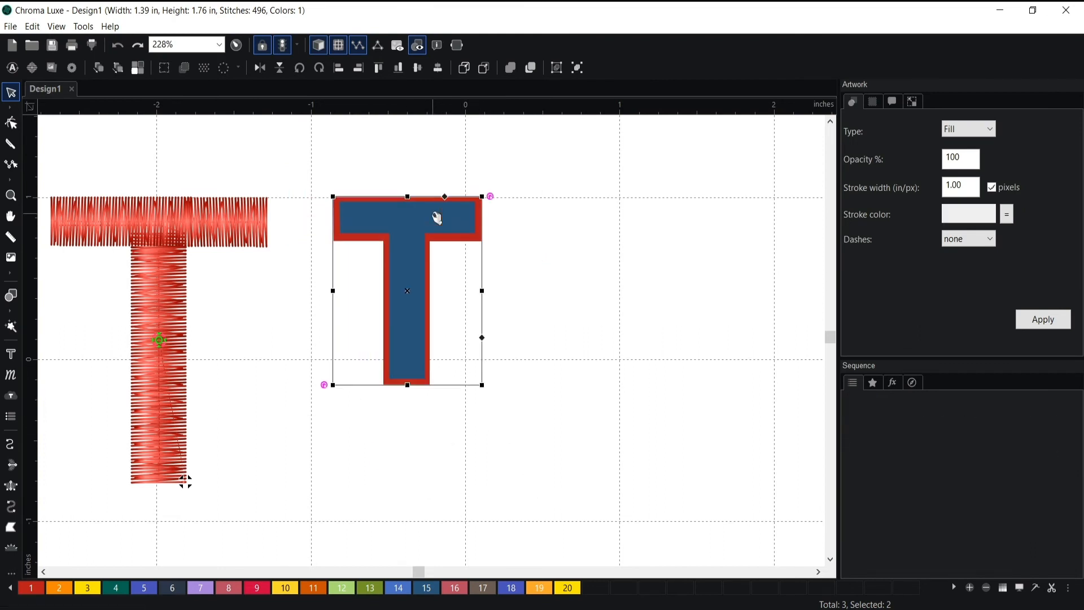
# Step: Auto-digitize both T artworks into stitches, and move the resulting blue T and red border apart to opposite sides
pyautogui.click(12, 68)
pyautogui.click(543, 369)
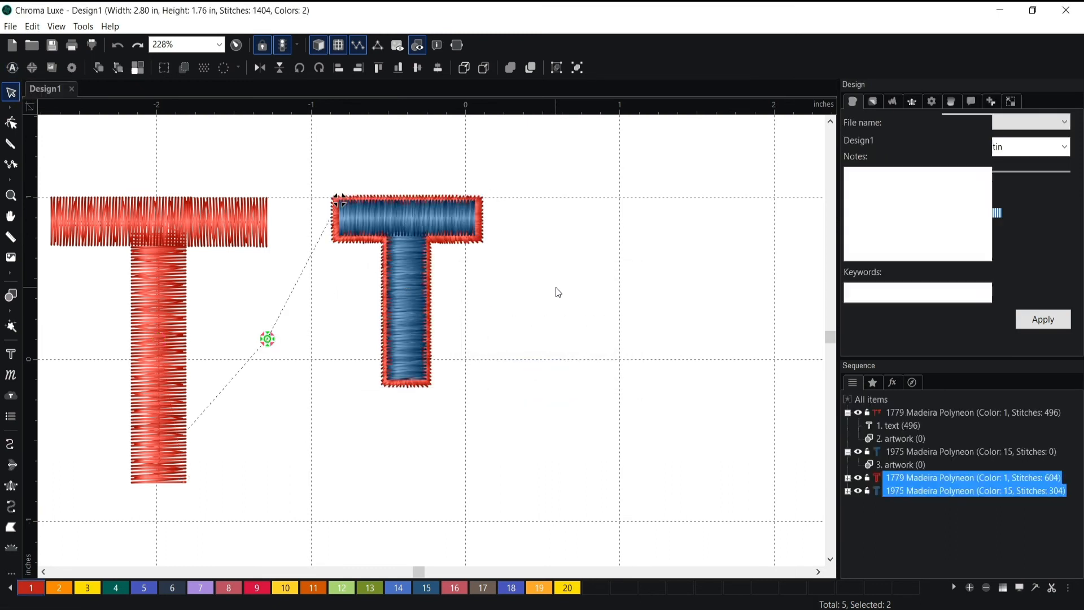
pyautogui.moveTo(398, 217); pyautogui.dragTo(543, 255)
pyautogui.moveTo(467, 207); pyautogui.dragTo(350, 309)
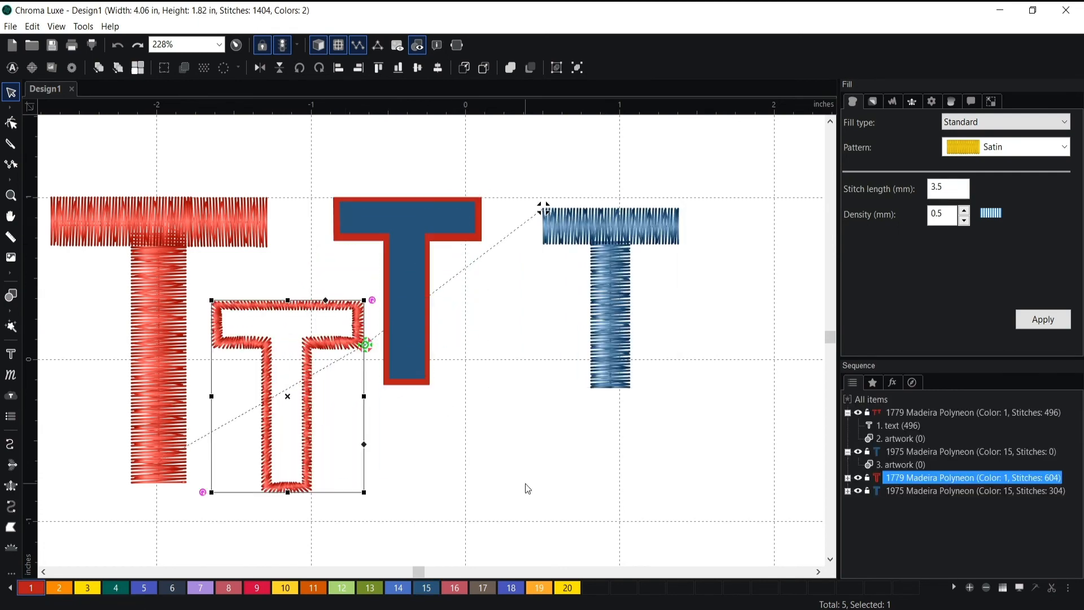
pyautogui.click(525, 483)
pyautogui.scroll(-3, 517, 483)
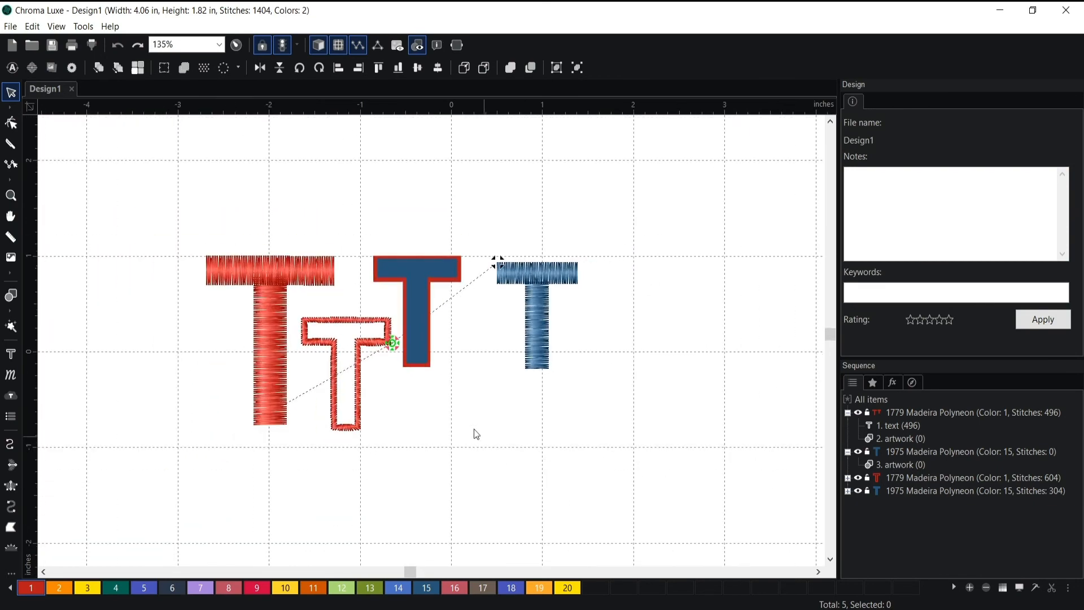
# Step: Delete the stitched red border, the stitched blue T and both T artworks
pyautogui.click(361, 318)
pyautogui.hotkey('ctrl', 'z')
pyautogui.hotkey('ctrl', 'z')
pyautogui.hotkey('ctrl', 'z')
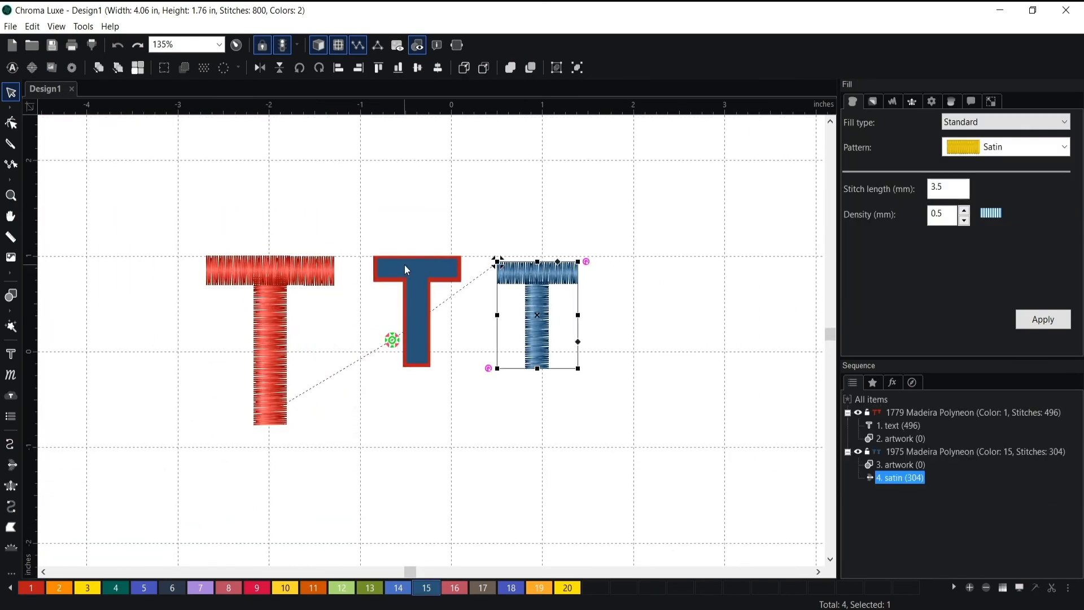
pyautogui.hotkey('ctrl', 'z')
pyautogui.hotkey('ctrl', 'z')
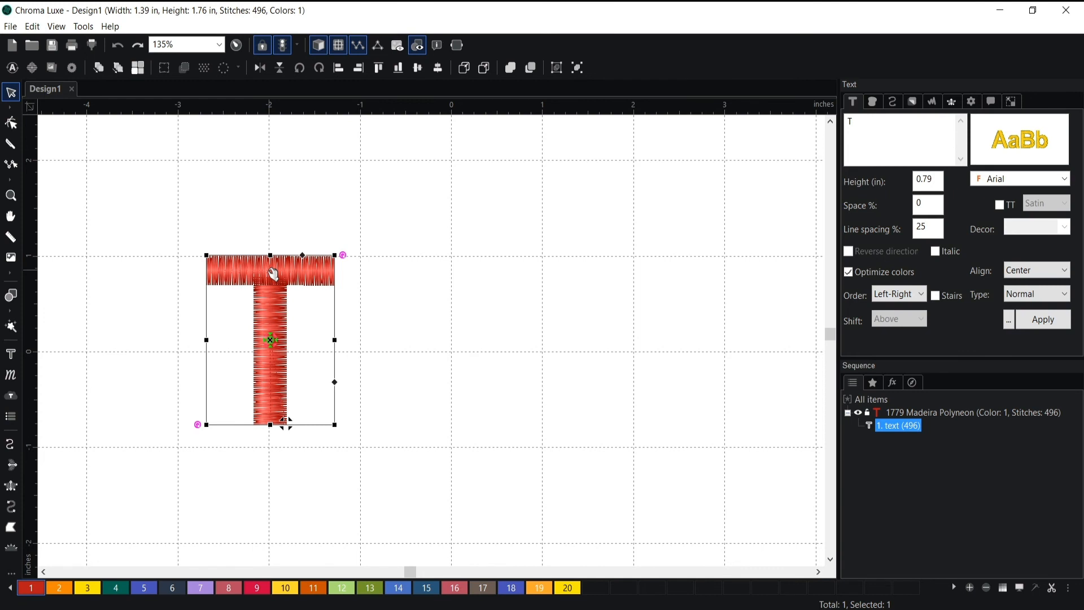
# Step: Add a steil border around the original text T
pyautogui.rightClick(271, 271)
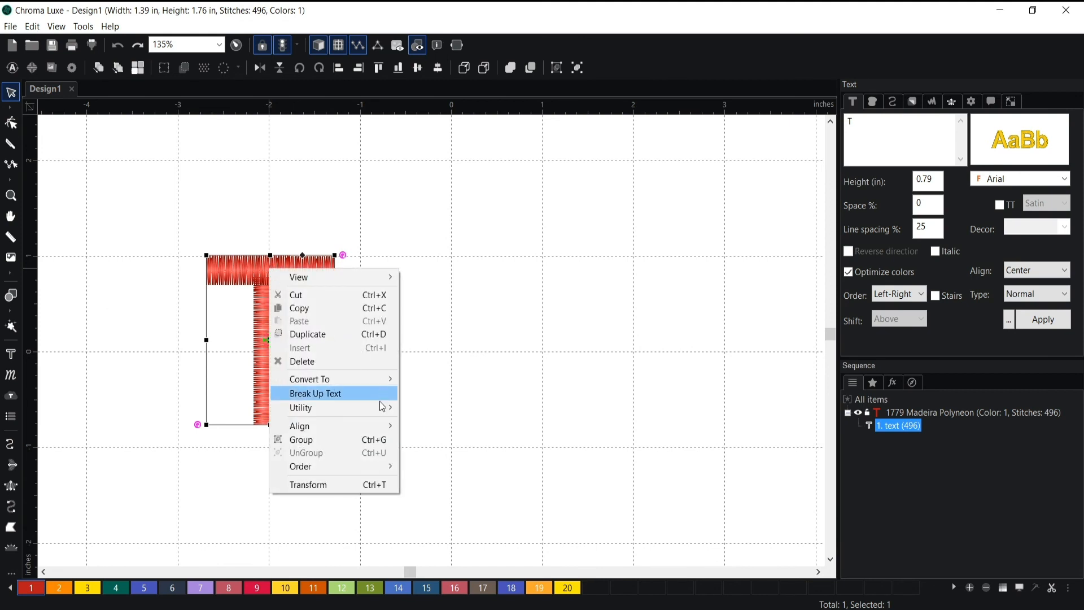
pyautogui.moveTo(379, 415)
pyautogui.click(442, 407)
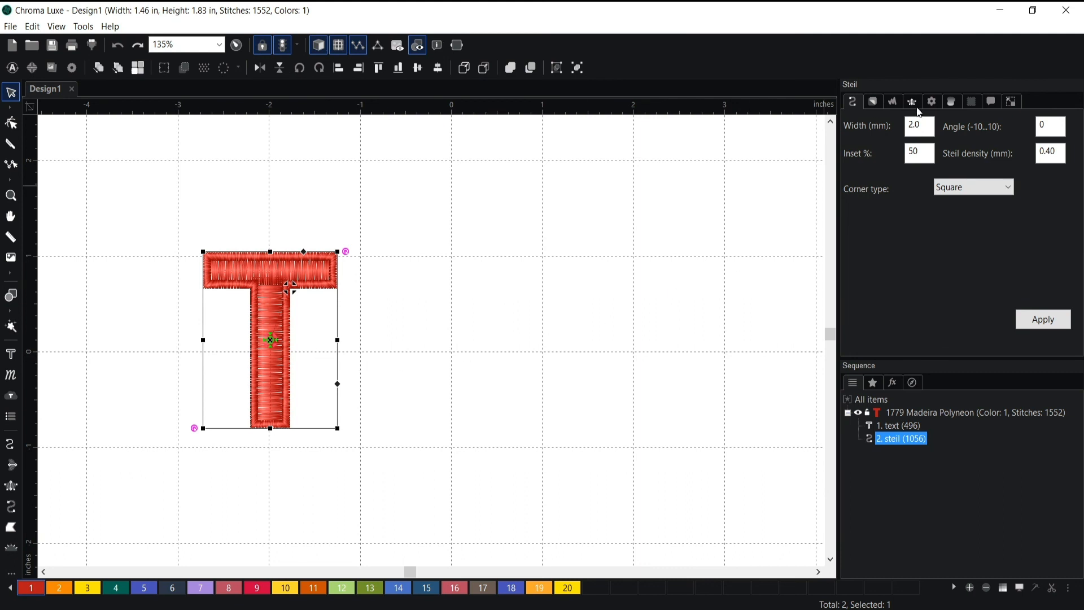
# Step: Set the steil border's width to 3.0 mm and its steil density to 0.30 mm
pyautogui.doubleClick(917, 125)
pyautogui.write('3.0')
pyautogui.click(1043, 319)
pyautogui.click(1050, 153)
pyautogui.moveTo(1049, 153); pyautogui.dragTo(1045, 154)
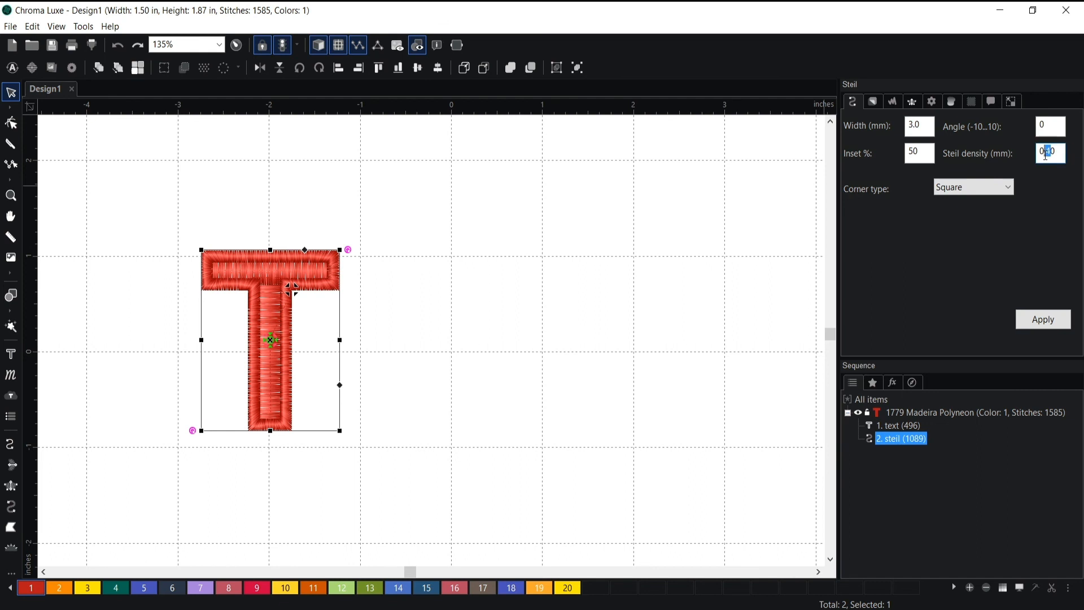
pyautogui.write('3')
pyautogui.click(1039, 317)
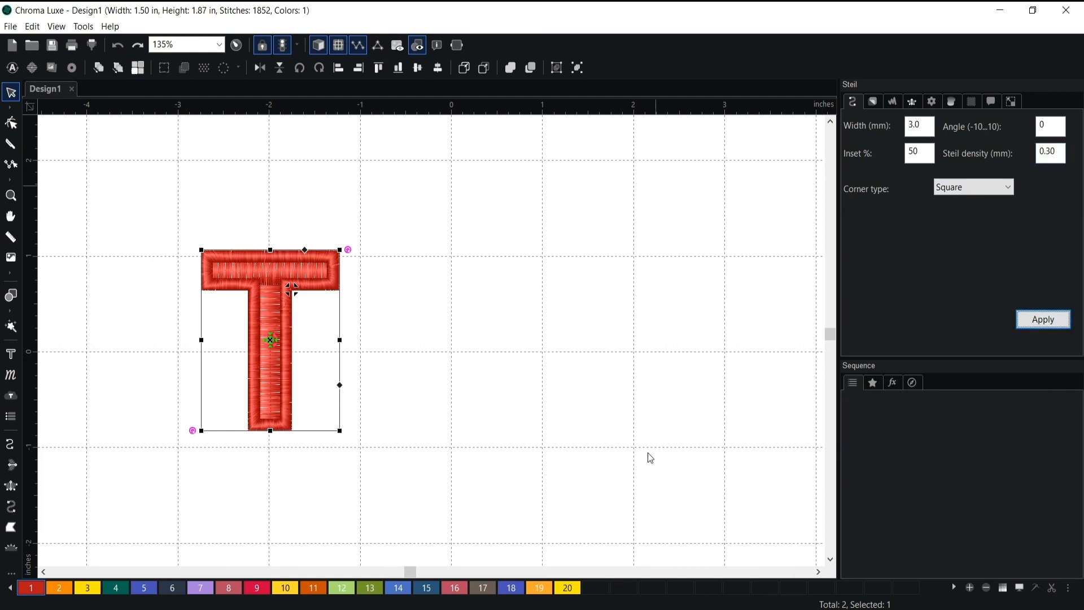
# Step: Change the steil border's thread to color 15
pyautogui.click(427, 587)
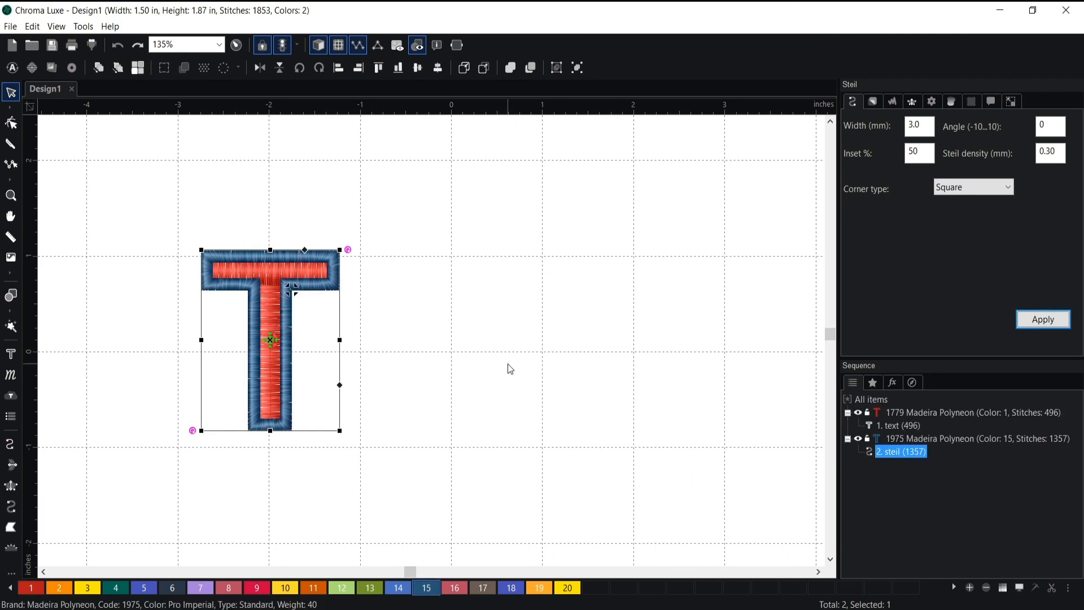
pyautogui.click(477, 330)
pyautogui.scroll(-1, 489, 400)
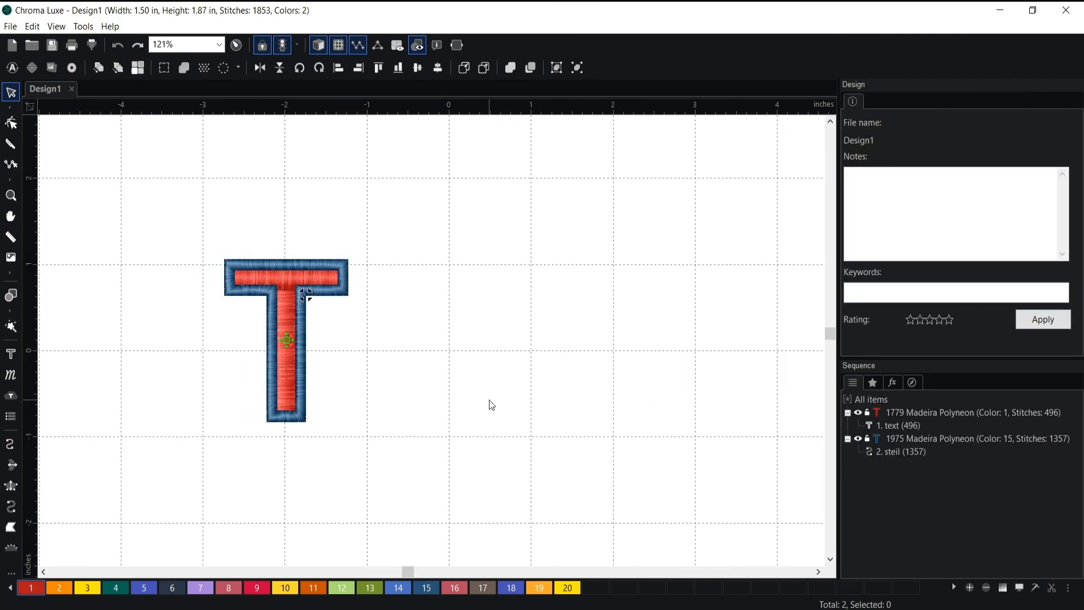
pyautogui.scroll(3, 495, 401)
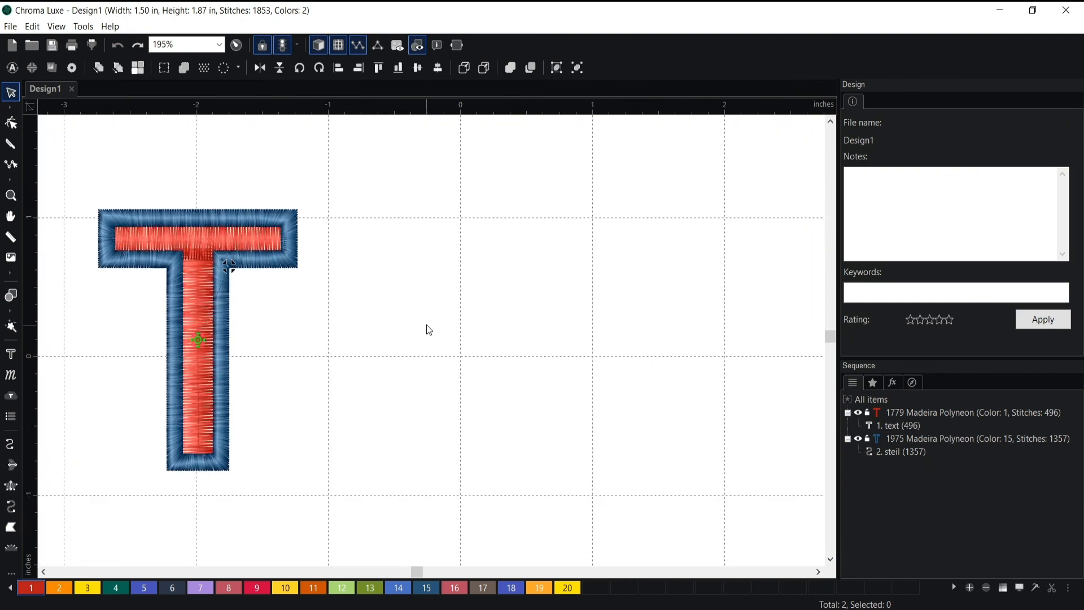
pyautogui.moveTo(406, 290); pyautogui.dragTo(484, 273)
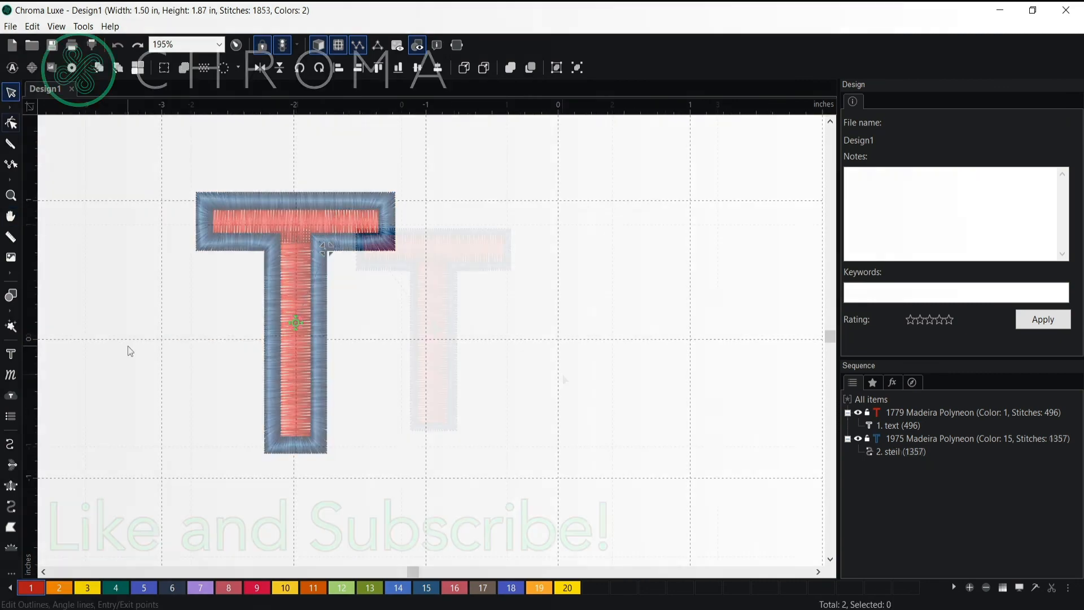